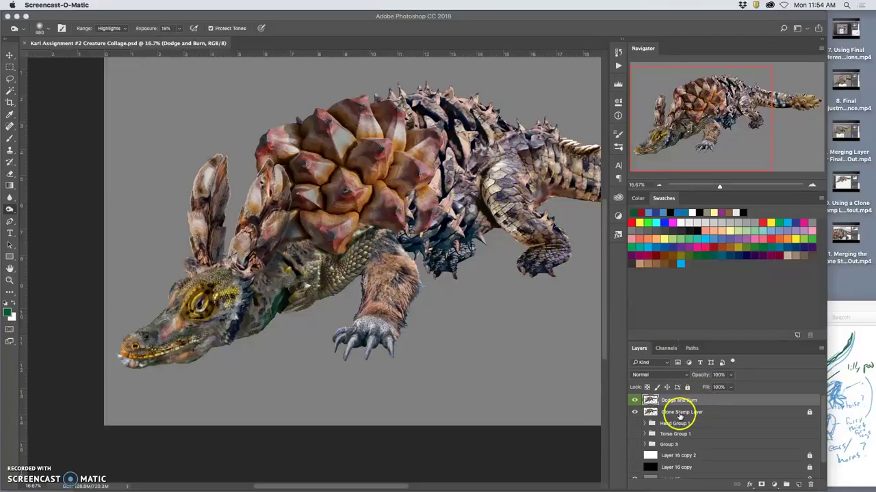
Compare the creature with and without the Dodge and Burn layer by repeatedly switching that layer's visibility.
left_click(632, 402)
left_click(634, 402)
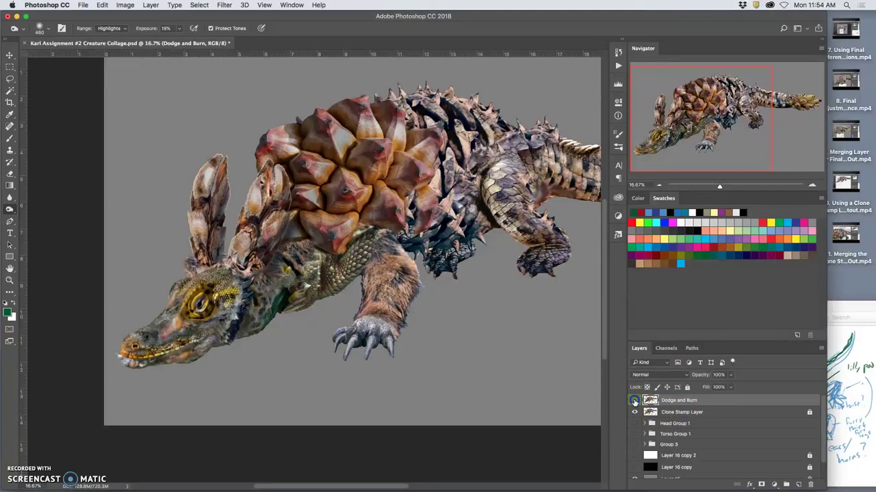
left_click(634, 402)
left_click(634, 403)
left_click(634, 402)
left_click(634, 399)
left_click(634, 399)
left_click(634, 400)
left_click(634, 401)
left_click(634, 400)
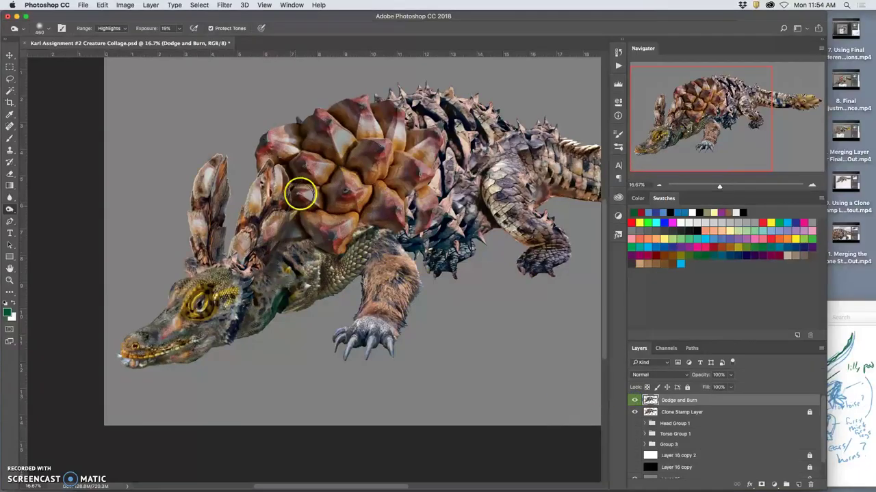
Burn the highlights at 19% exposure along the spiky torso, belly and hind legs to deepen their shading.
mouse_move(465, 186)
left_mouse_down()
mouse_move(443, 178)
mouse_move(434, 184)
mouse_move(444, 150)
mouse_move(435, 233)
mouse_move(448, 205)
mouse_move(445, 156)
mouse_move(433, 183)
mouse_move(444, 131)
mouse_move(444, 195)
left_mouse_up()
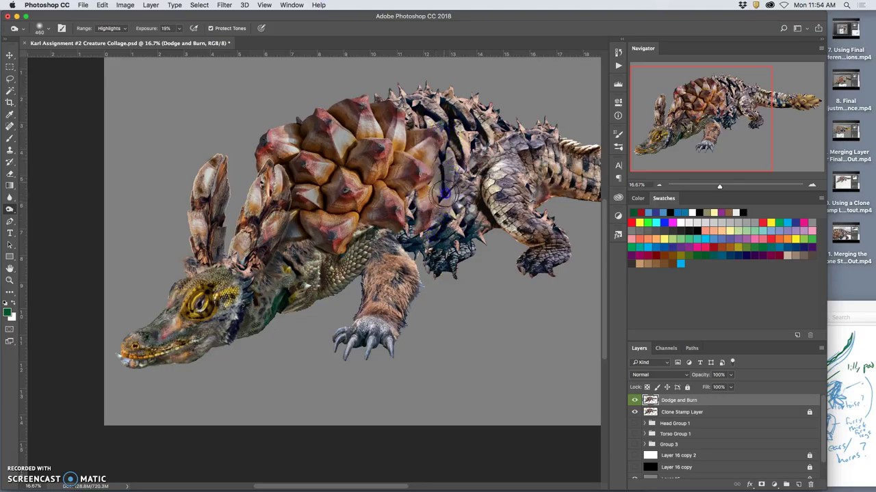
mouse_move(411, 228)
left_mouse_down()
mouse_move(455, 240)
mouse_move(470, 223)
mouse_move(465, 244)
left_mouse_up()
left_click(468, 265)
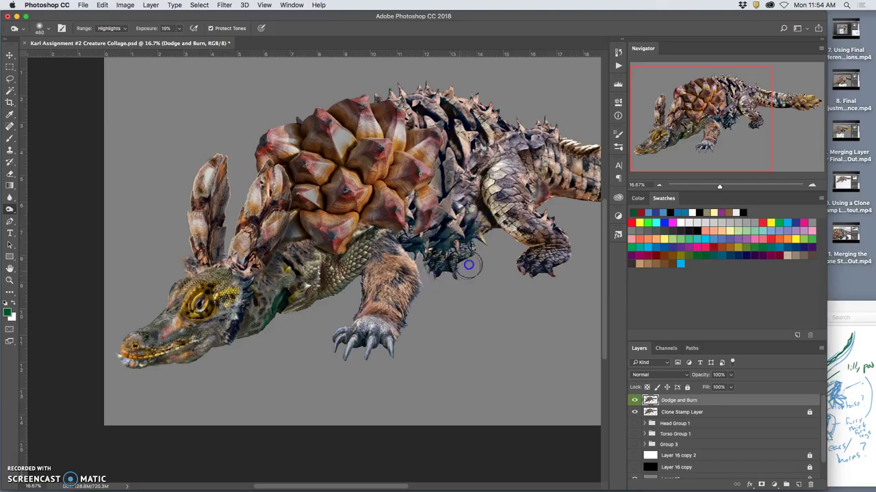
left_click_drag(545, 264, 540, 242)
mouse_move(511, 183)
left_mouse_down()
mouse_move(506, 161)
mouse_move(488, 161)
left_mouse_up()
left_click(463, 212)
mouse_move(466, 213)
left_mouse_down()
mouse_move(482, 217)
mouse_move(488, 159)
mouse_move(491, 219)
mouse_move(523, 148)
mouse_move(416, 163)
left_mouse_up()
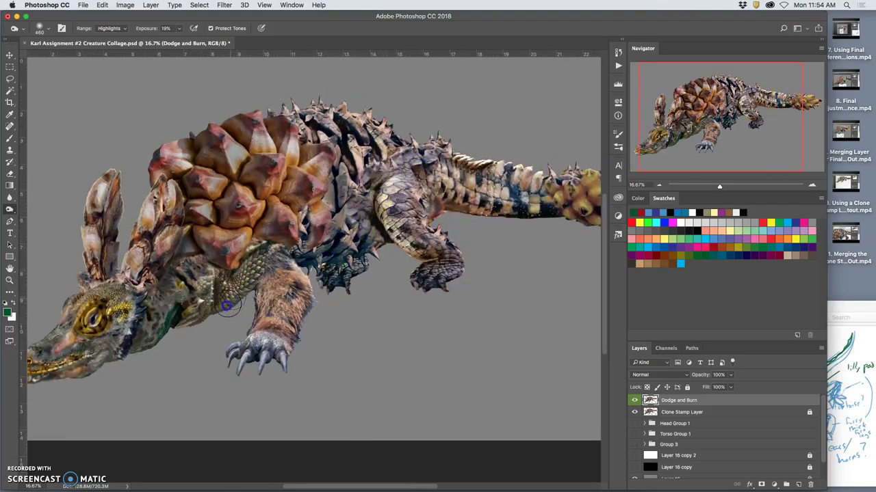
Burn the highlights on the furry foreleg and along the striped tail to its yellow tip.
left_click(264, 330)
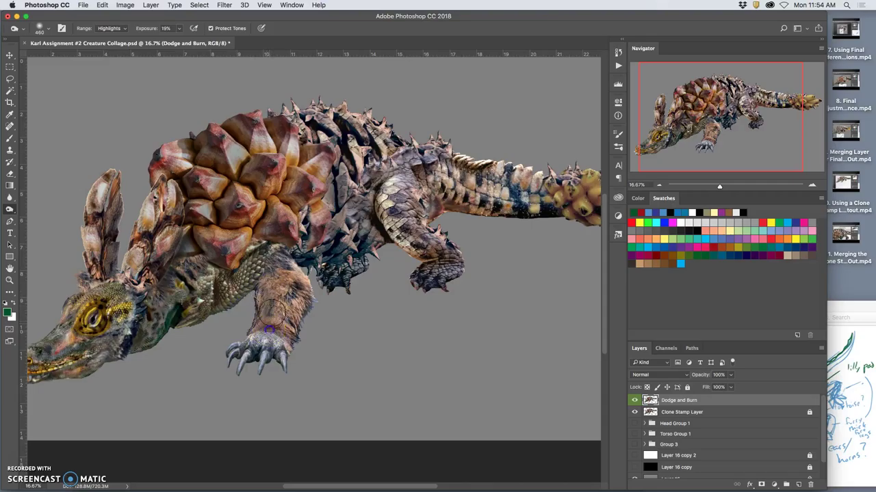
mouse_move(291, 325)
left_mouse_down()
mouse_move(245, 351)
mouse_move(271, 329)
mouse_move(276, 346)
mouse_move(290, 326)
left_mouse_up()
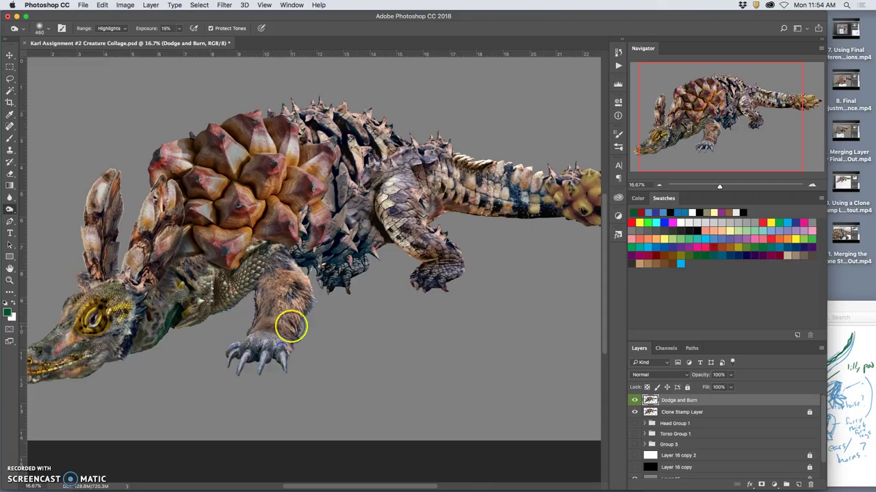
left_click(456, 205)
mouse_move(456, 205)
left_mouse_down()
mouse_move(498, 215)
mouse_move(436, 226)
mouse_move(444, 229)
mouse_move(431, 250)
left_mouse_up()
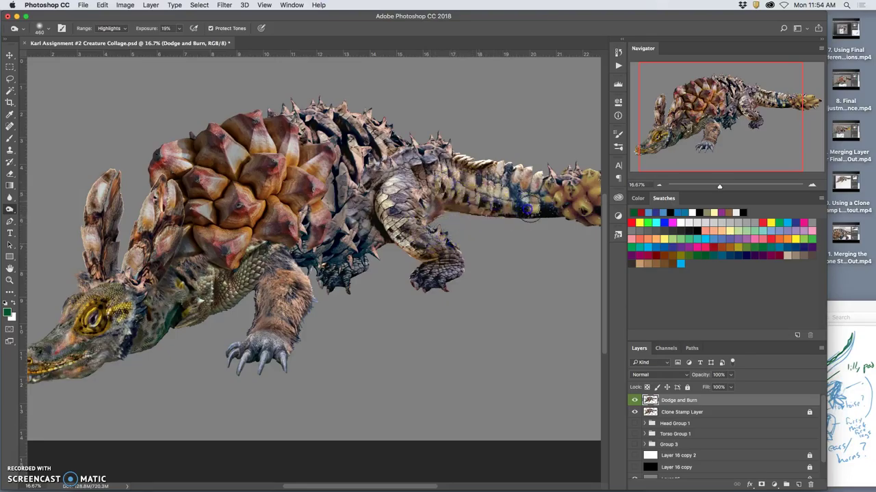
left_click(569, 205)
mouse_move(565, 208)
left_mouse_down()
mouse_move(422, 202)
mouse_move(358, 155)
mouse_move(185, 99)
mouse_move(245, 99)
mouse_move(160, 102)
mouse_move(231, 157)
mouse_move(199, 196)
left_mouse_up()
left_click(512, 202)
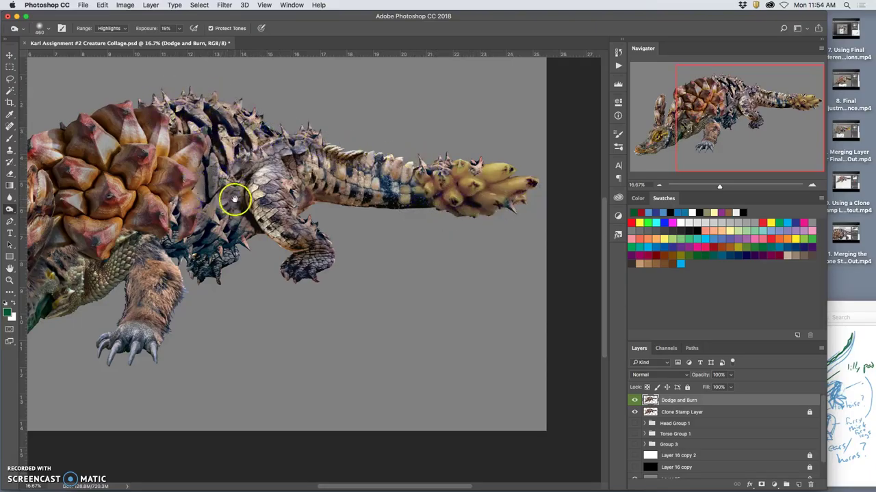
Set the Burn tool's range to Midtones and darken the creases between the red shell plates and the shell's lower edge.
left_click_drag(47, 171, 344, 125)
mouse_move(404, 114)
left_mouse_down()
mouse_move(416, 95)
mouse_move(408, 107)
mouse_move(432, 87)
mouse_move(452, 93)
mouse_move(472, 112)
left_mouse_up()
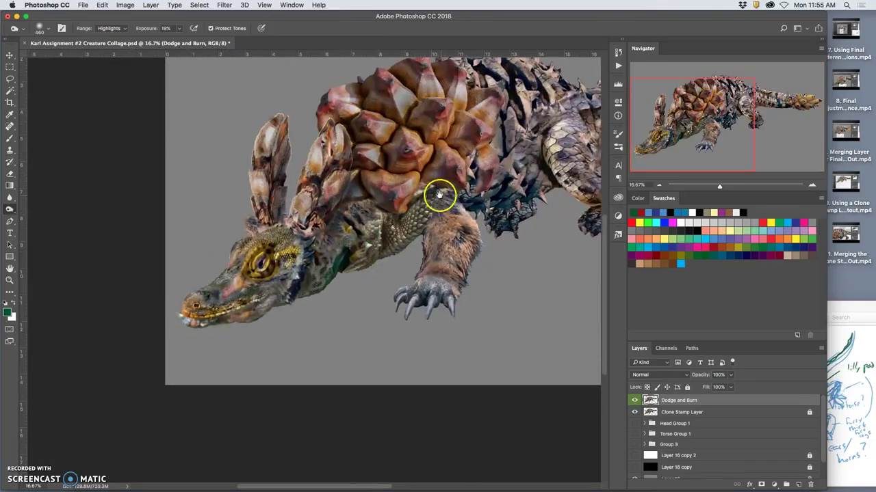
left_click_drag(439, 196, 376, 220)
left_click(111, 28)
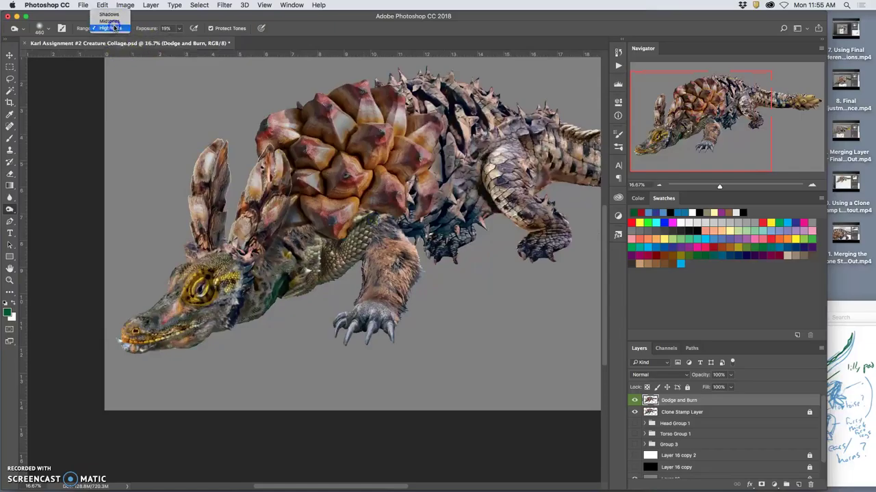
left_click(109, 21)
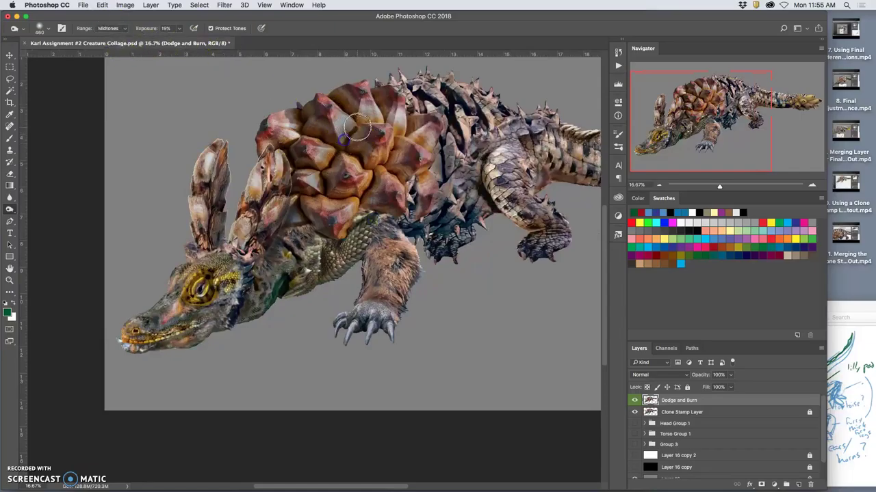
left_click_drag(357, 128, 355, 149)
mouse_move(371, 181)
left_mouse_down()
mouse_move(358, 234)
mouse_move(354, 224)
mouse_move(430, 192)
mouse_move(411, 187)
mouse_move(388, 228)
mouse_move(361, 221)
mouse_move(319, 236)
left_mouse_up()
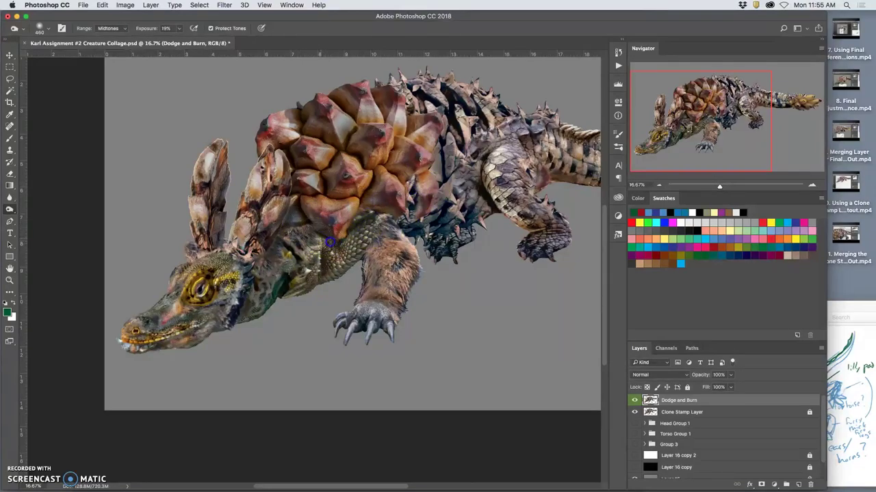
Burn the midtones across the spiky torso, the hindquarters and the tail.
mouse_move(420, 164)
left_mouse_down()
mouse_move(457, 192)
mouse_move(514, 162)
mouse_move(503, 167)
mouse_move(520, 164)
mouse_move(523, 184)
mouse_move(504, 175)
mouse_move(522, 191)
mouse_move(545, 184)
mouse_move(504, 158)
mouse_move(470, 196)
mouse_move(485, 198)
left_mouse_up()
left_click_drag(509, 158, 433, 165)
mouse_move(586, 169)
left_mouse_down()
mouse_move(524, 180)
mouse_move(554, 192)
mouse_move(499, 196)
mouse_move(573, 185)
left_mouse_up()
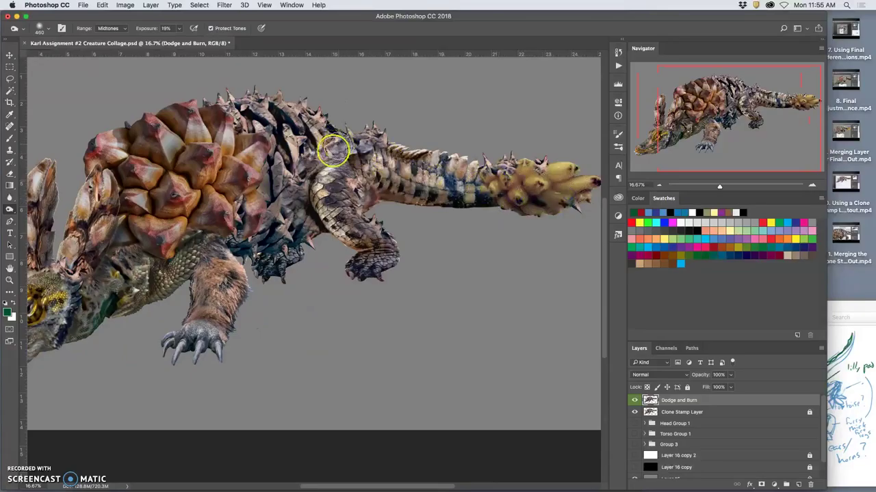
left_click_drag(273, 237, 346, 156)
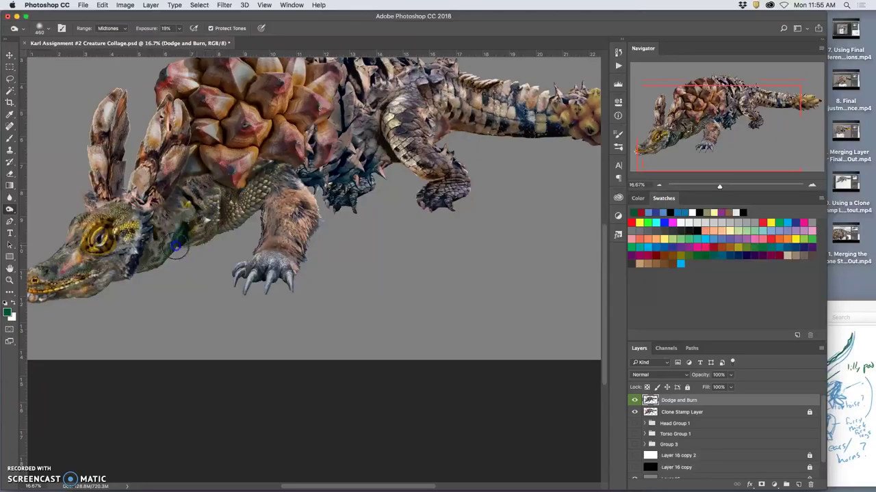
Burn the midtones on the underside of the neck, the jaw, the snout and the base of the ears.
mouse_move(164, 256)
left_mouse_down()
mouse_move(160, 264)
mouse_move(223, 217)
left_mouse_up()
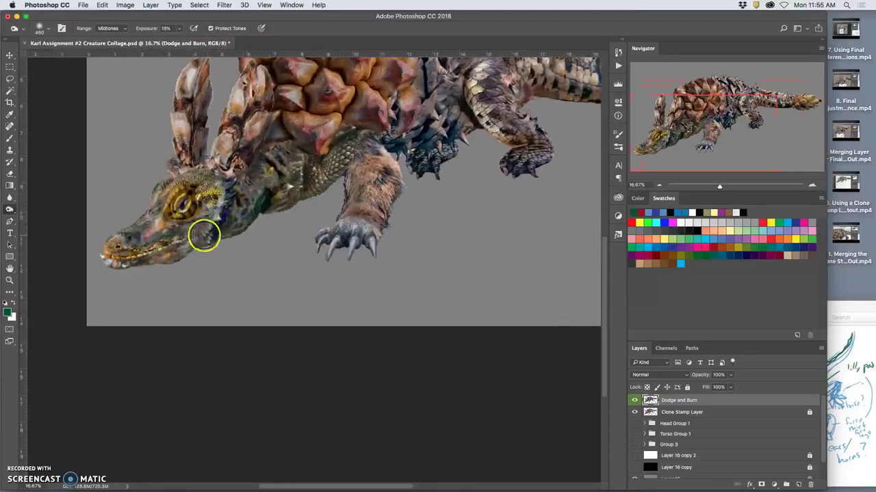
left_click_drag(166, 241, 135, 245)
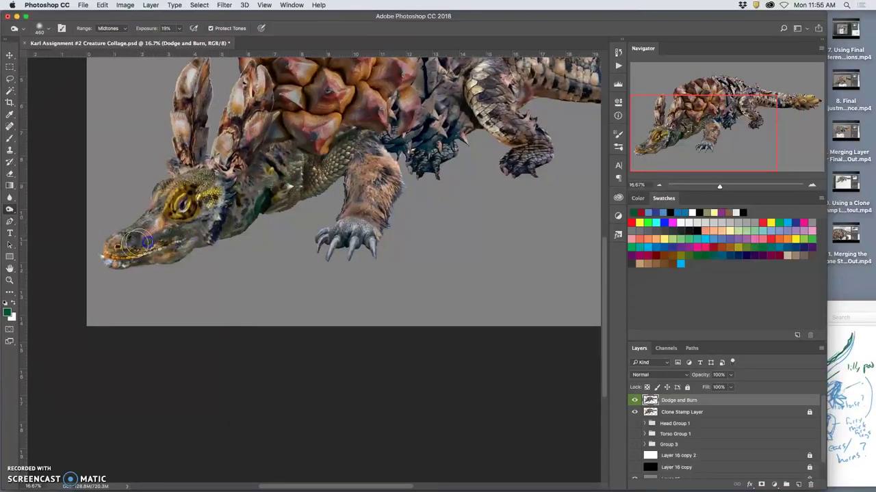
mouse_move(173, 211)
left_mouse_down()
mouse_move(194, 207)
mouse_move(214, 155)
mouse_move(257, 115)
left_mouse_up()
mouse_move(237, 160)
left_mouse_down()
mouse_move(249, 119)
mouse_move(225, 148)
mouse_move(183, 127)
mouse_move(180, 167)
mouse_move(194, 175)
left_mouse_up()
Burn the midtones around the shell plates, down the foreleg and over the far hind leg to strengthen the shadows.
left_click_drag(294, 164, 280, 203)
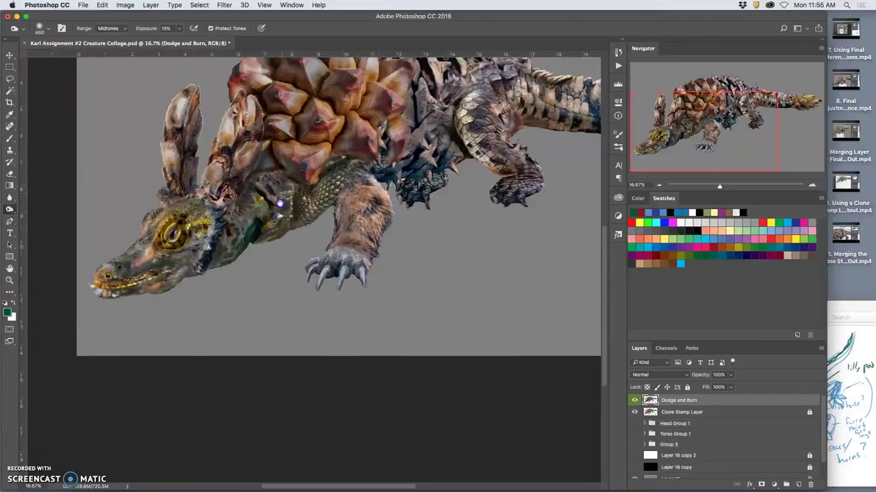
mouse_move(264, 134)
left_mouse_down()
mouse_move(271, 113)
mouse_move(284, 137)
mouse_move(250, 184)
mouse_move(261, 114)
mouse_move(243, 203)
mouse_move(230, 107)
mouse_move(221, 112)
mouse_move(231, 114)
mouse_move(235, 101)
mouse_move(214, 175)
mouse_move(267, 133)
mouse_move(249, 198)
mouse_move(268, 185)
mouse_move(245, 216)
left_mouse_up()
mouse_move(402, 186)
left_mouse_down()
mouse_move(411, 216)
mouse_move(388, 231)
left_mouse_up()
mouse_move(258, 149)
left_mouse_down()
mouse_move(286, 177)
mouse_move(254, 174)
mouse_move(278, 196)
mouse_move(321, 206)
mouse_move(313, 223)
mouse_move(323, 226)
mouse_move(299, 247)
mouse_move(315, 225)
left_mouse_up()
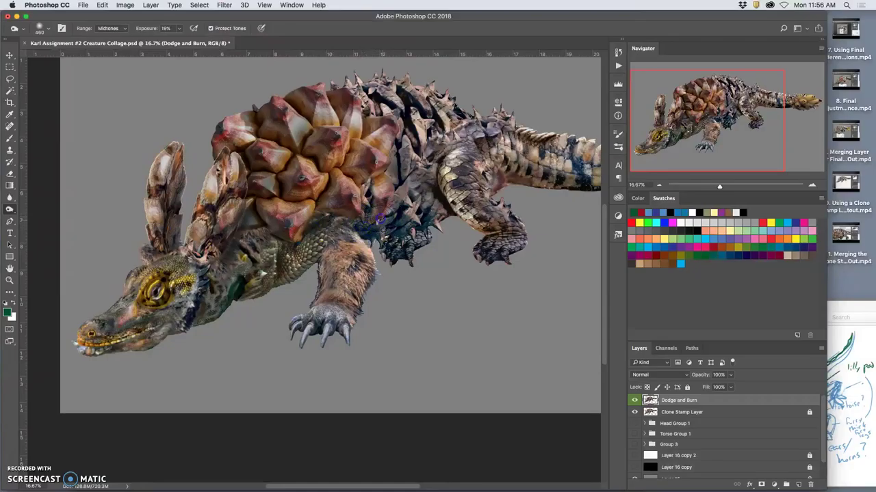
mouse_move(356, 238)
left_mouse_down()
mouse_move(371, 267)
mouse_move(348, 250)
mouse_move(353, 258)
mouse_move(326, 297)
mouse_move(346, 328)
mouse_move(314, 324)
mouse_move(330, 318)
mouse_move(344, 334)
left_mouse_up()
mouse_move(411, 243)
left_mouse_down()
mouse_move(426, 223)
mouse_move(411, 214)
mouse_move(407, 188)
mouse_move(425, 191)
mouse_move(506, 150)
mouse_move(500, 156)
mouse_move(511, 171)
mouse_move(537, 176)
left_mouse_up()
left_click(375, 145)
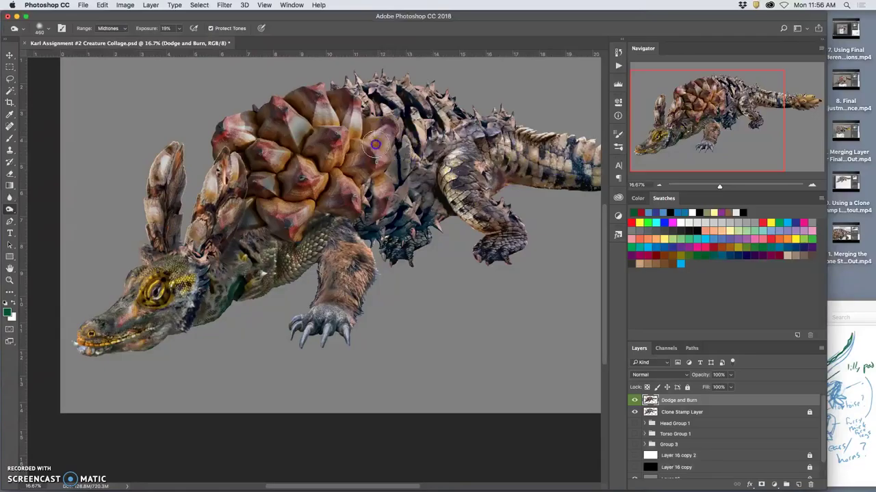
left_click_drag(389, 145, 326, 120)
Preview the Dodge and Burn layer at reduced opacity and return it to 100%.
left_click(730, 375)
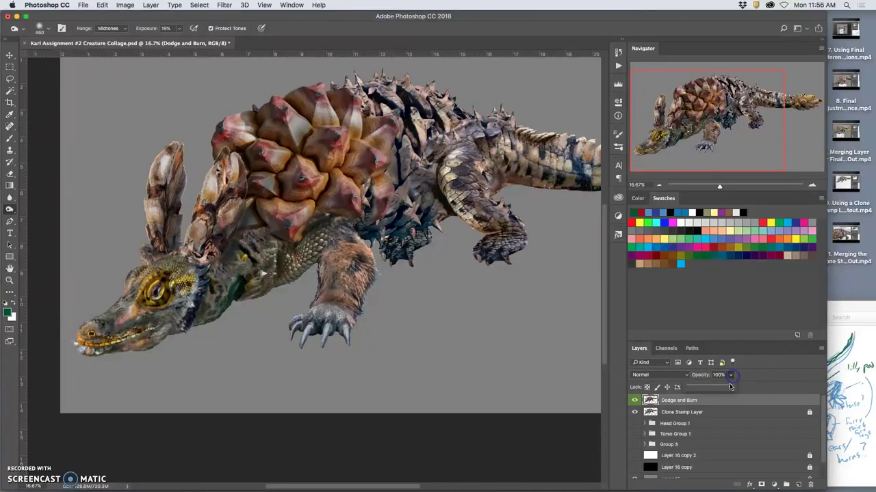
mouse_move(718, 389)
left_mouse_down()
mouse_move(682, 389)
mouse_move(746, 386)
left_mouse_up()
Set the Burn tool's range to Highlights and switch to the Dodge tool with its range at Midtones.
left_click(107, 28)
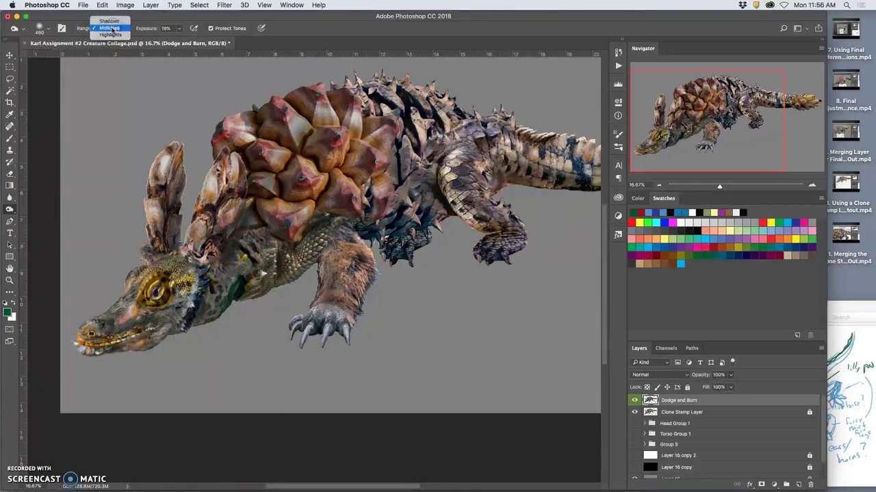
left_click(111, 35)
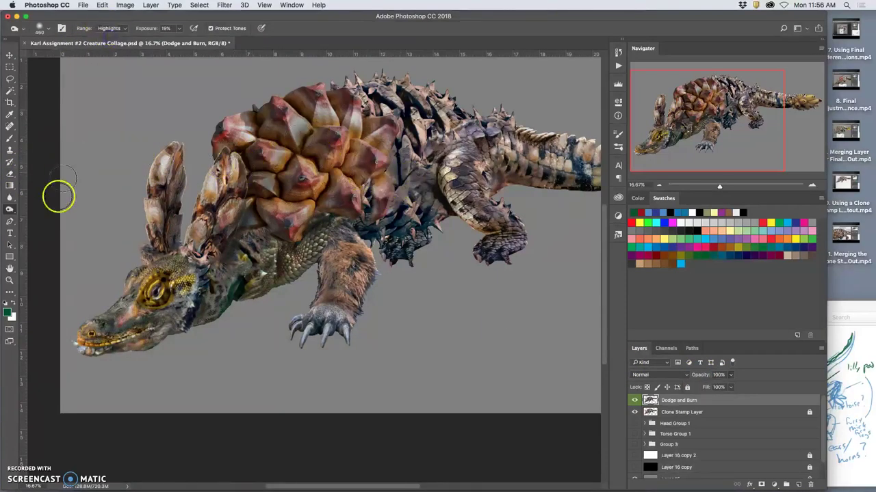
left_click(10, 211)
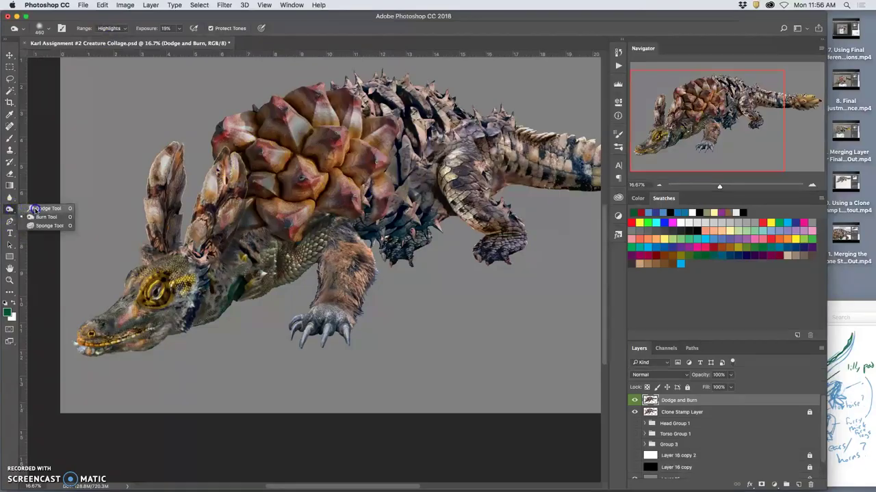
left_click(41, 215)
left_click(124, 29)
left_click(116, 29)
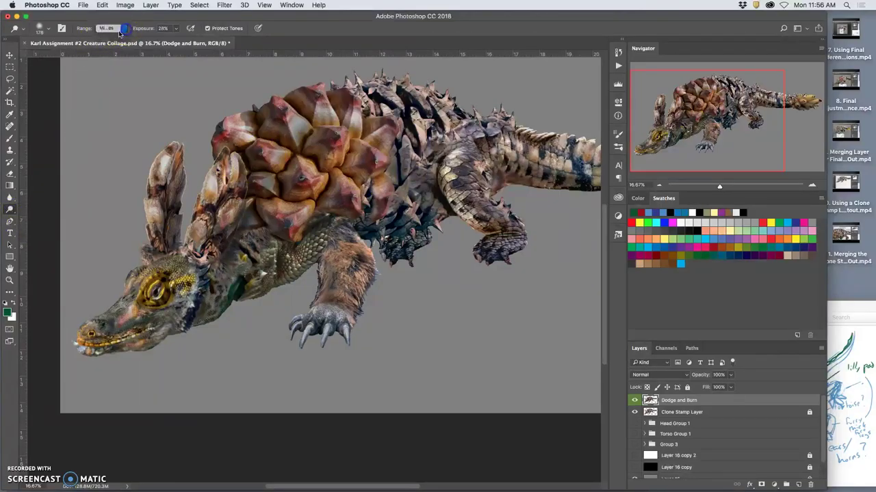
Dodge the midtones at 28% exposure along the edges and segments of both ears.
left_click_drag(155, 166, 148, 177)
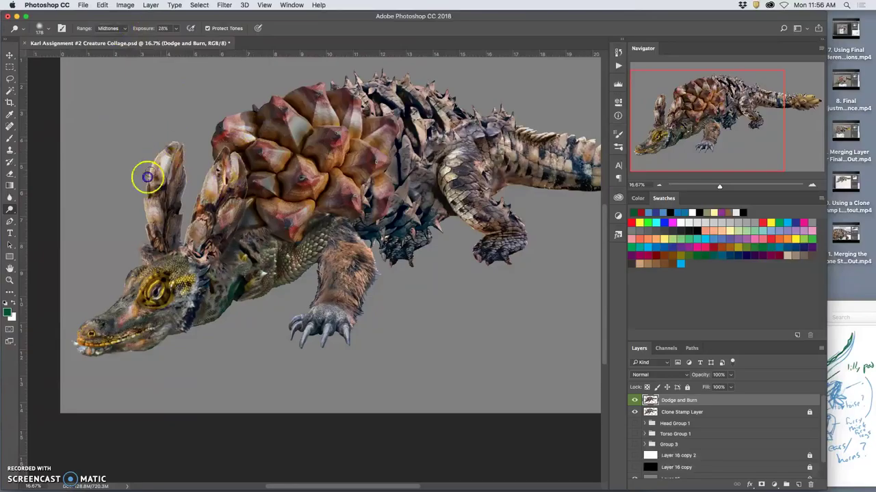
left_click_drag(172, 141, 148, 209)
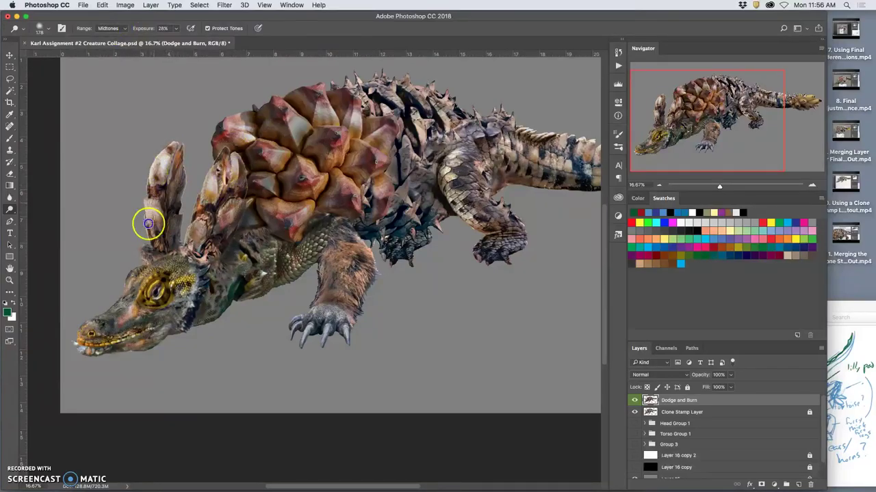
mouse_move(176, 162)
left_mouse_down()
mouse_move(155, 181)
mouse_move(179, 161)
mouse_move(177, 185)
mouse_move(178, 146)
mouse_move(185, 175)
mouse_move(182, 145)
mouse_move(180, 185)
left_mouse_up()
left_click_drag(216, 159, 212, 172)
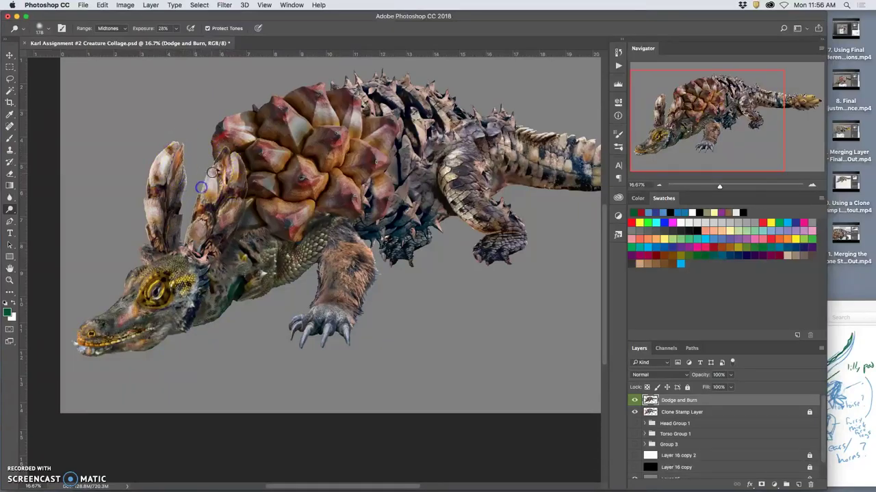
mouse_move(207, 213)
left_mouse_down()
mouse_move(228, 166)
mouse_move(236, 192)
left_mouse_up()
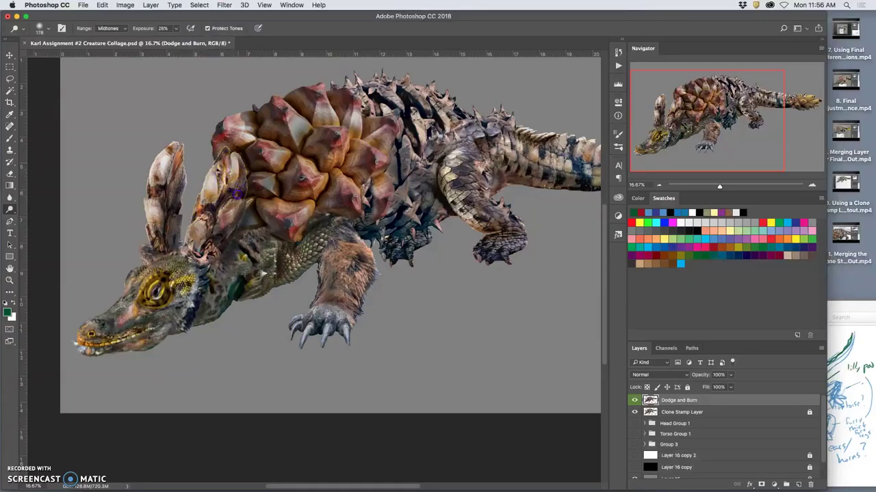
left_click_drag(224, 225, 192, 250)
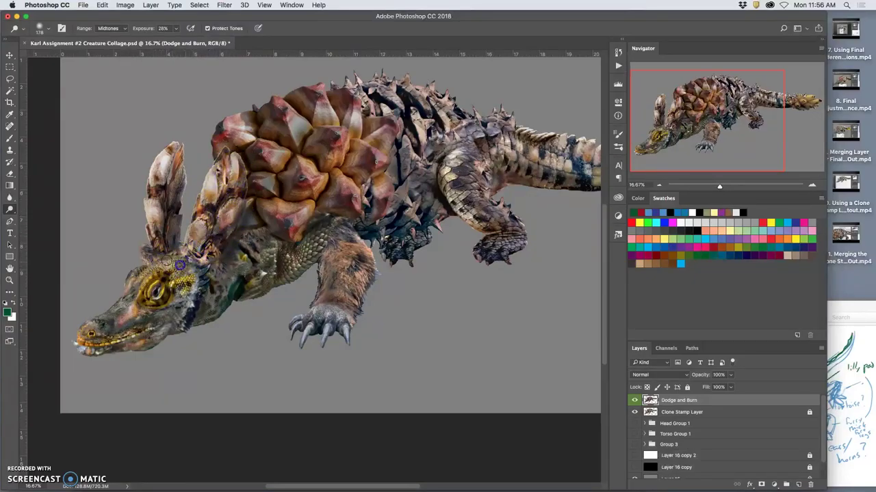
Dodge the midtones on the brow, the bridge of the snout and the jaw to lighten the head.
left_click_drag(131, 286, 116, 301)
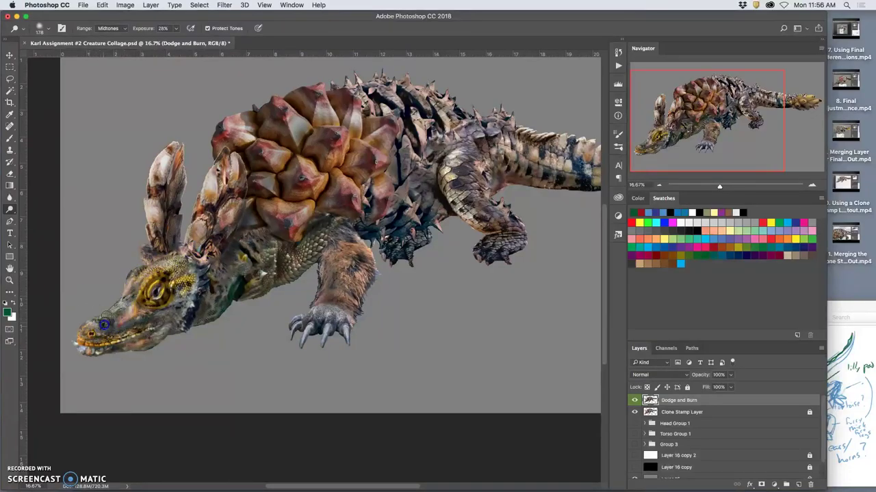
left_click_drag(118, 320, 145, 281)
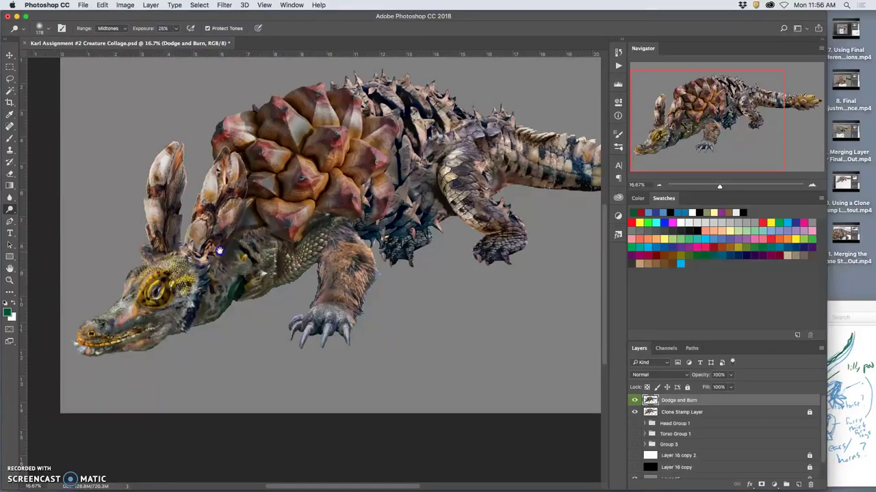
left_click_drag(219, 251, 307, 201)
mouse_move(219, 277)
left_mouse_down()
mouse_move(213, 272)
mouse_move(211, 288)
mouse_move(226, 293)
left_mouse_up()
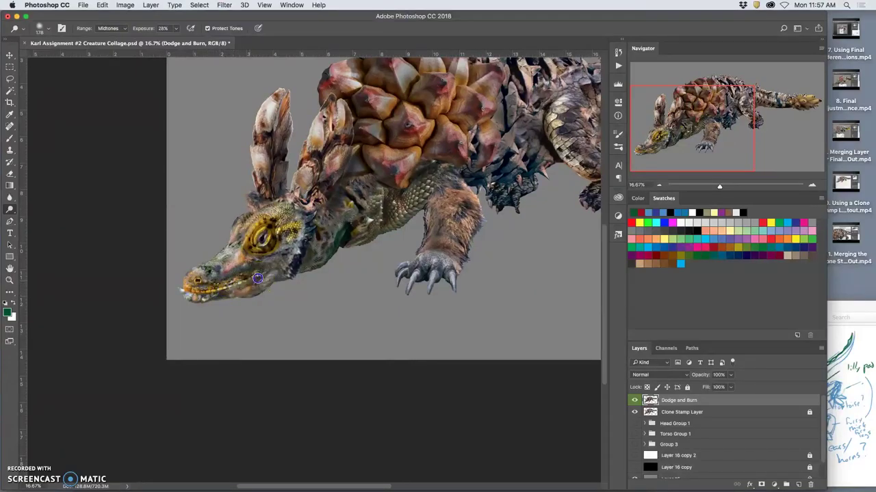
Dodge the midtones on the upper and side scales of the red shell to brighten their faces.
left_click_drag(371, 171, 319, 225)
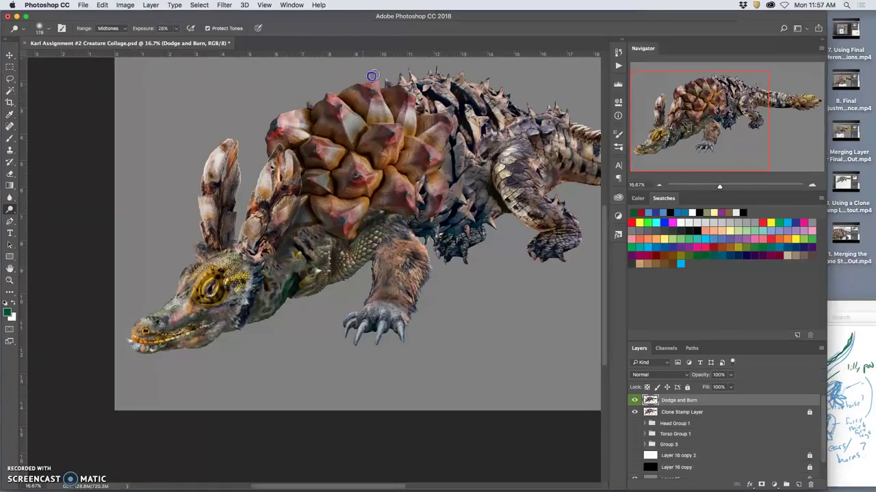
mouse_move(369, 90)
left_mouse_down()
mouse_move(385, 98)
mouse_move(423, 85)
mouse_move(394, 95)
left_mouse_up()
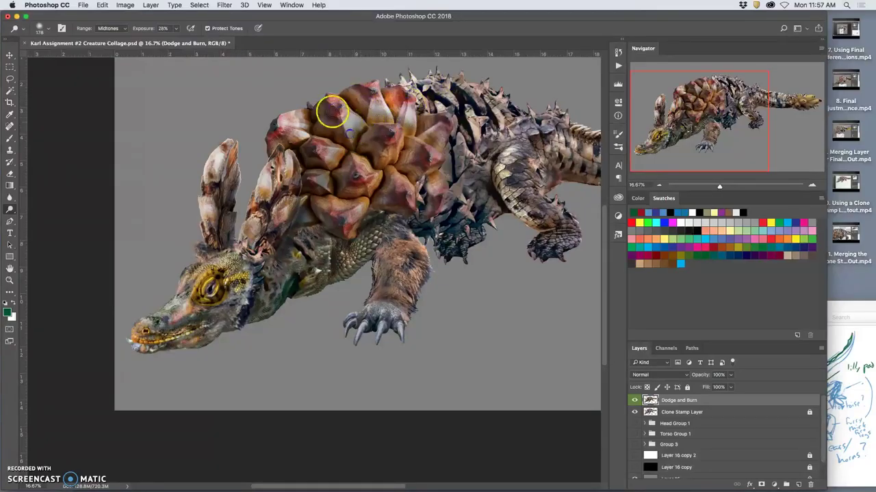
mouse_move(373, 121)
left_mouse_down()
mouse_move(390, 125)
mouse_move(386, 140)
left_mouse_up()
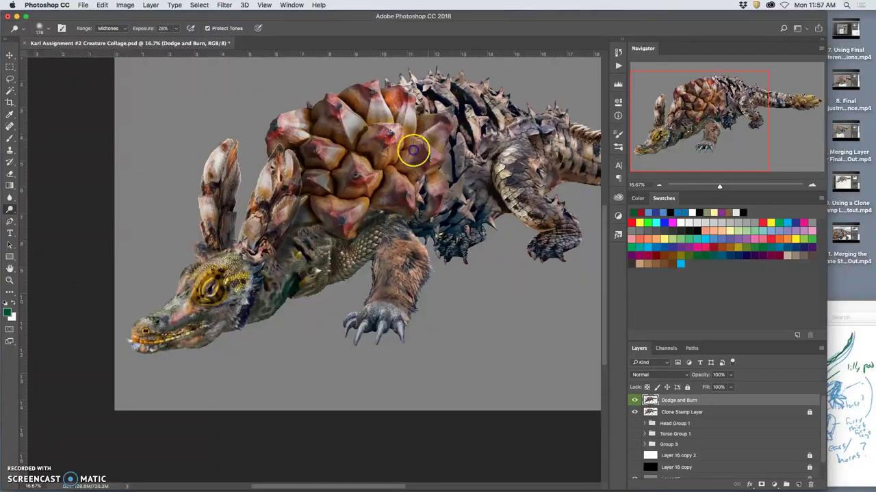
left_click_drag(431, 159, 435, 160)
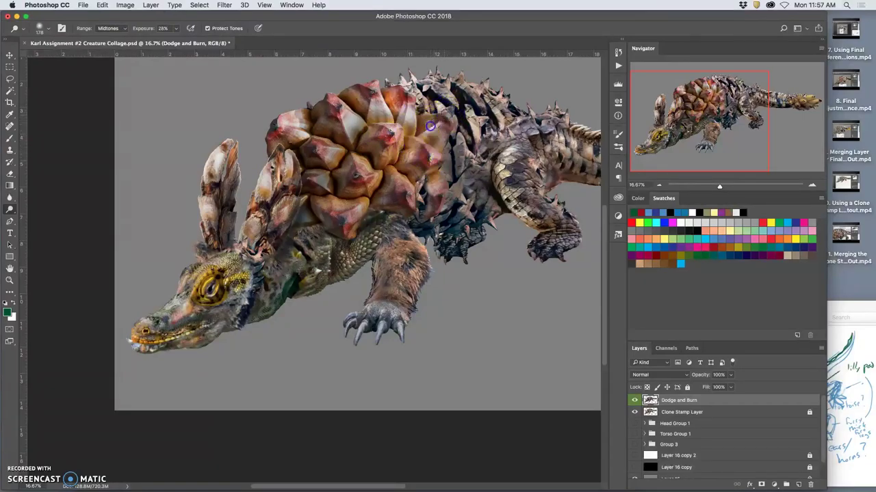
Dodge the midtones along the back spikes and the dark spiny plates behind the shell.
left_click_drag(442, 87, 442, 97)
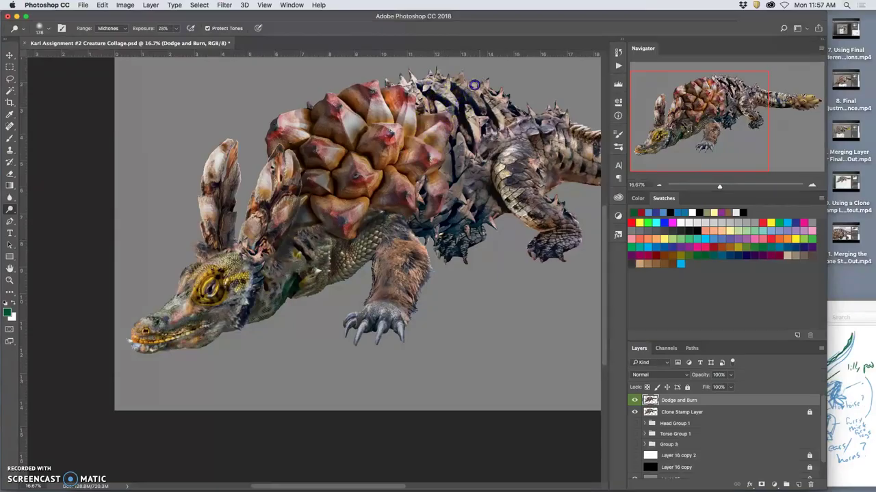
mouse_move(474, 85)
left_mouse_down()
mouse_move(472, 110)
mouse_move(503, 91)
mouse_move(496, 107)
mouse_move(541, 136)
mouse_move(506, 178)
mouse_move(490, 162)
mouse_move(460, 189)
left_mouse_up()
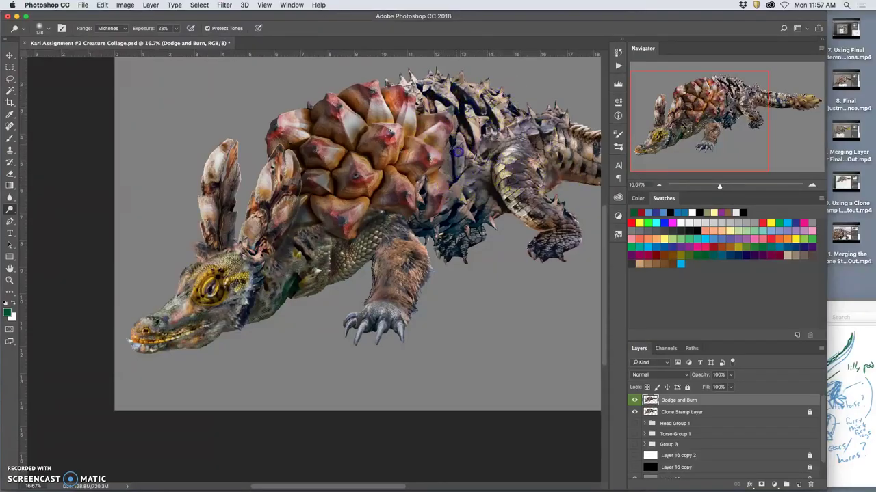
left_click(468, 154)
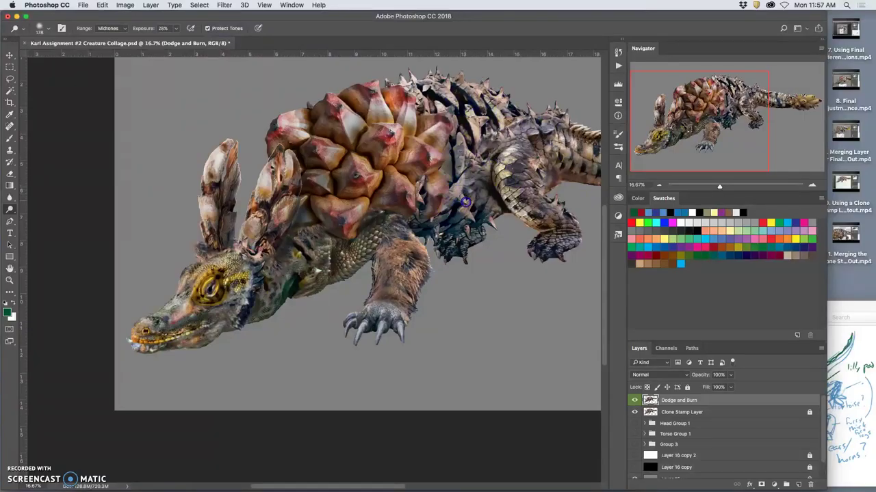
left_click_drag(456, 157, 449, 171)
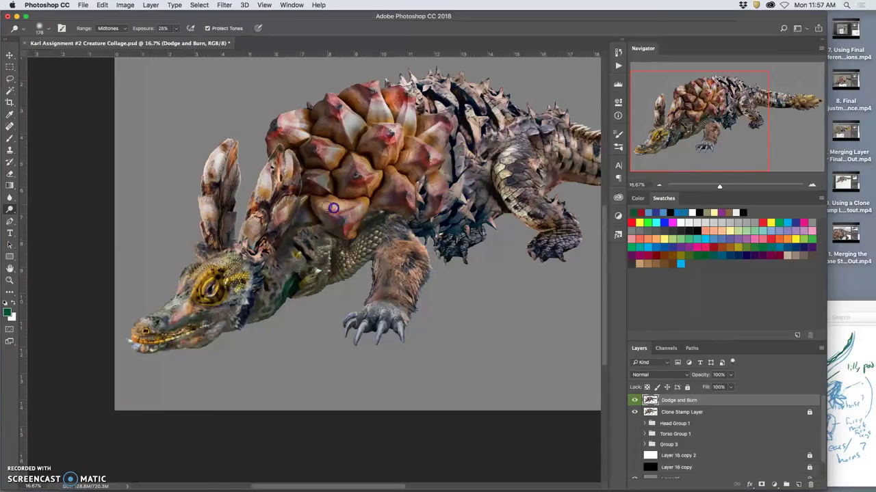
Dodge the midtones on the lower and central shell scales and the upper part of the furry foreleg.
left_click(350, 203)
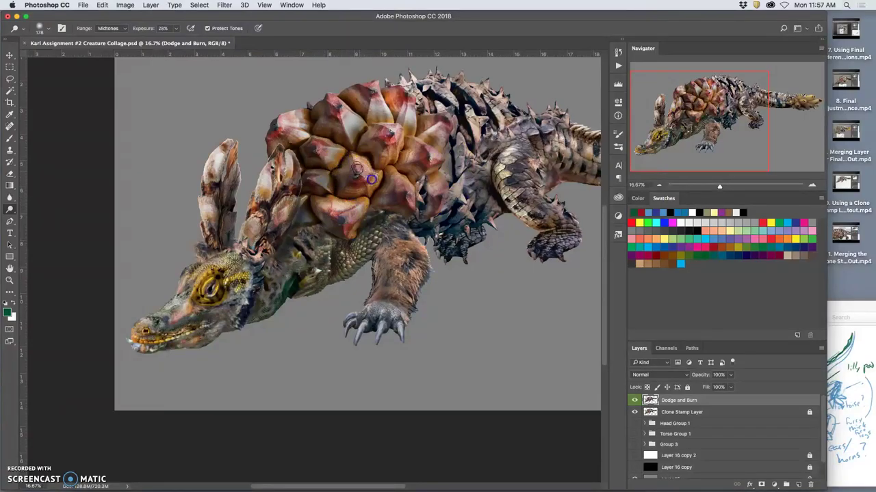
left_click(320, 140)
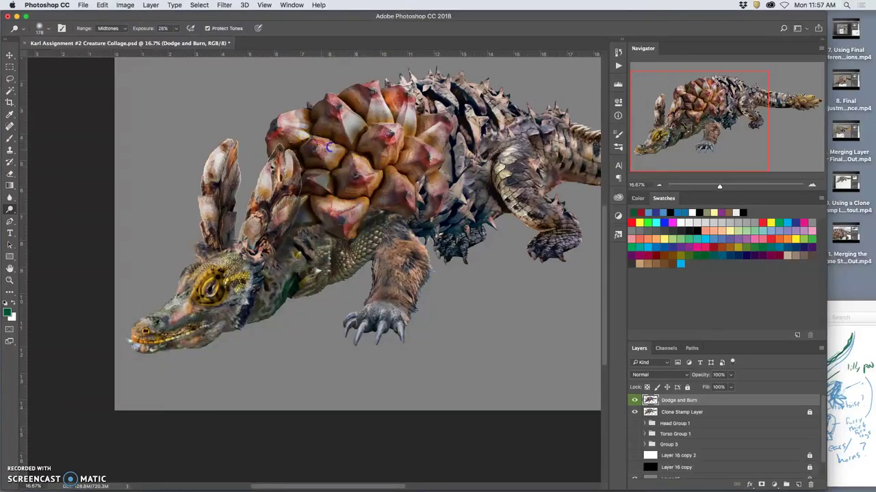
left_click(401, 248)
left_click(397, 228)
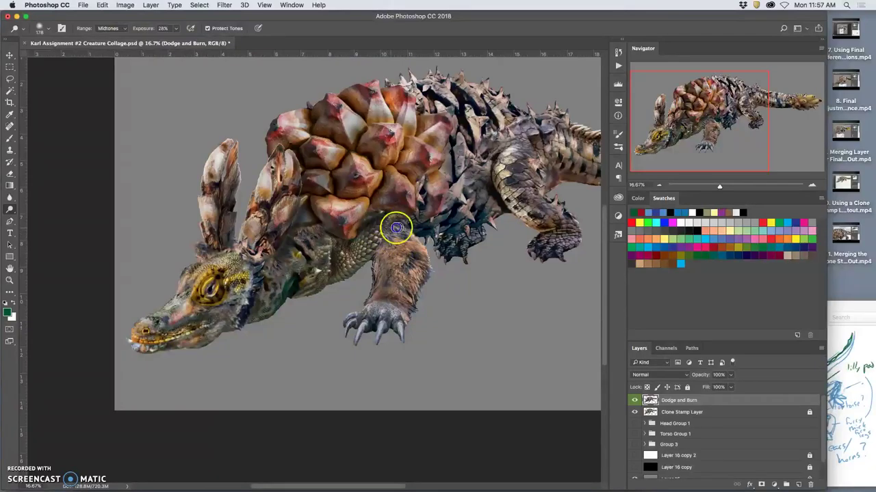
left_click(397, 268)
Dodge the midtones on the neck, brow and upper foreleg, and undo the last stroke on the head.
left_click(287, 263)
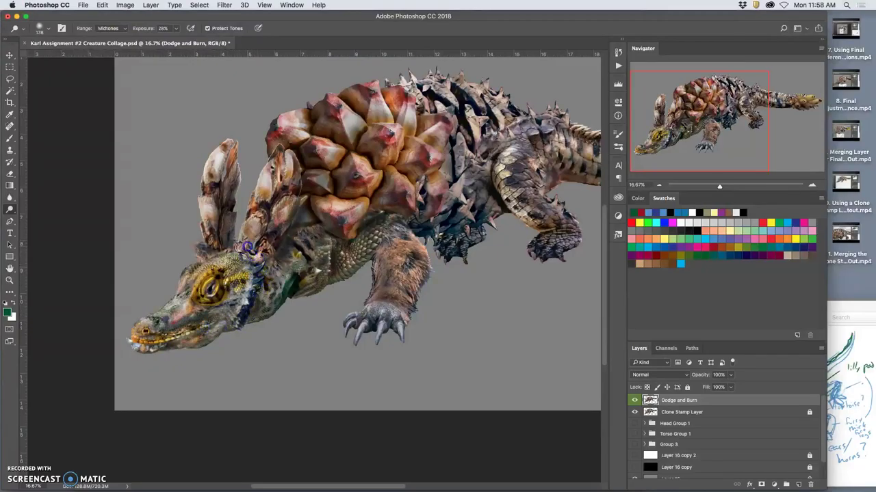
left_click(189, 278)
left_click(185, 271)
left_click(385, 256)
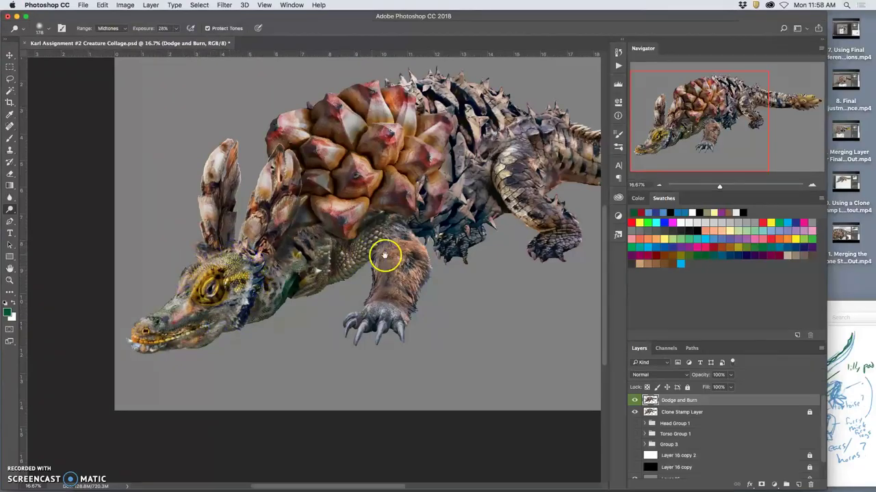
left_click(411, 245)
left_click(242, 280)
left_click(216, 294)
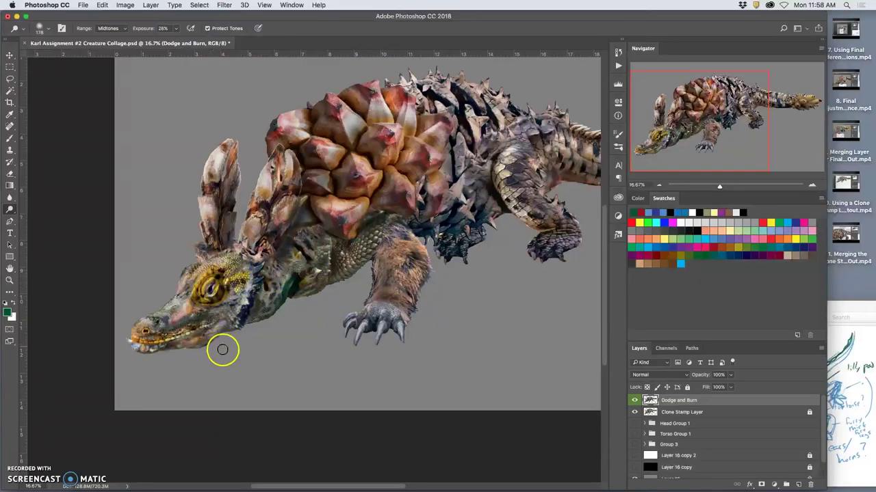
key("super+z")
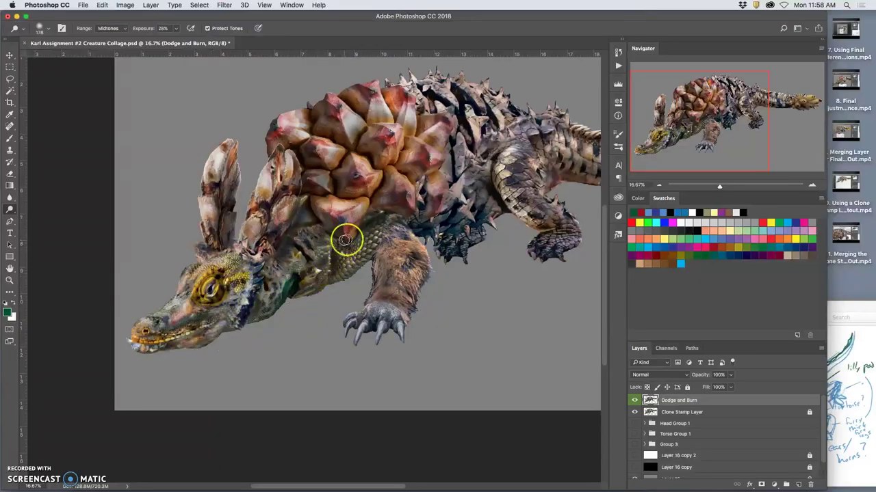
Dodge the midtones on the yellow banana-like lobes at the tip of the tail.
left_click_drag(366, 218, 184, 249)
left_click_drag(441, 185, 434, 186)
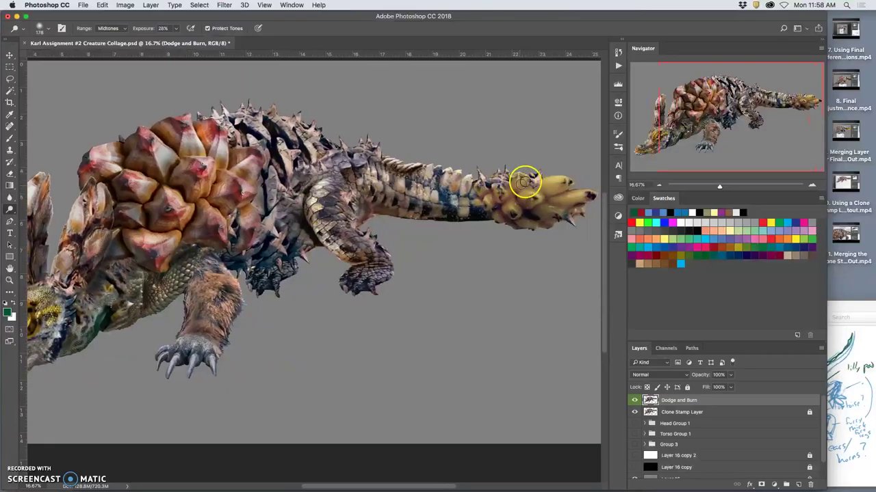
left_click(516, 173)
mouse_move(536, 173)
left_mouse_down()
mouse_move(558, 174)
mouse_move(574, 177)
mouse_move(552, 185)
mouse_move(583, 180)
mouse_move(564, 195)
mouse_move(602, 189)
mouse_move(579, 207)
left_mouse_up()
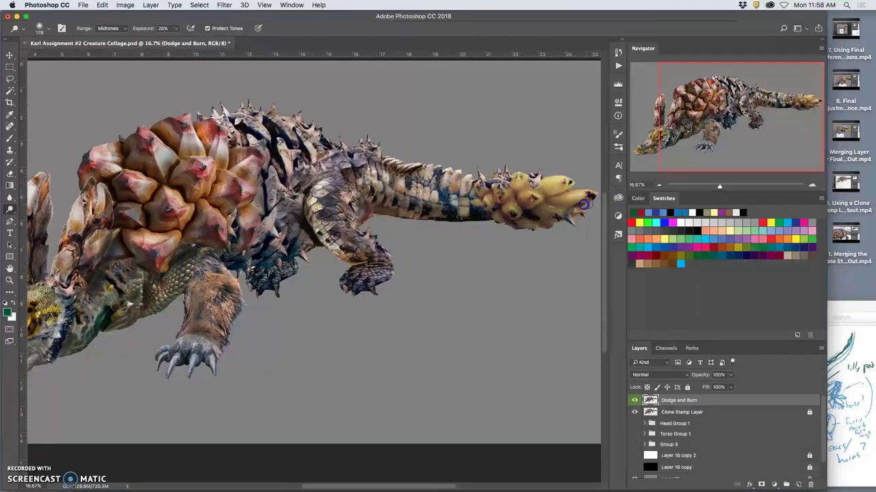
left_click(561, 208)
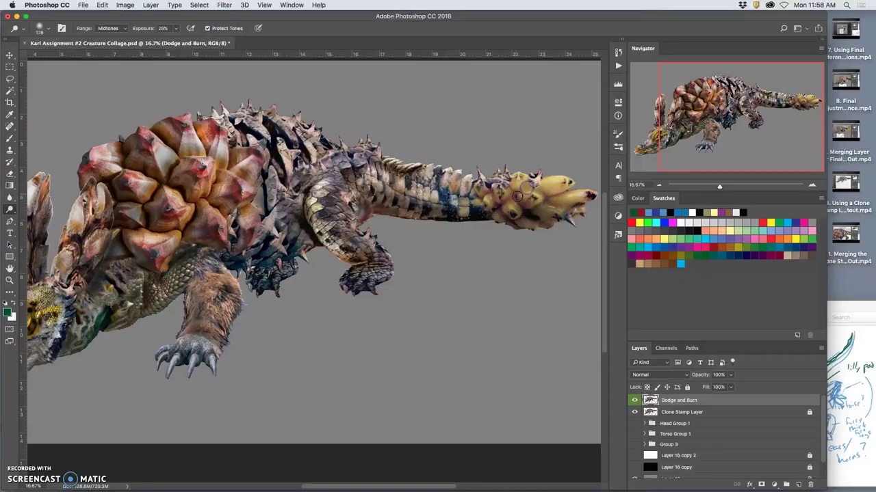
left_click(528, 207)
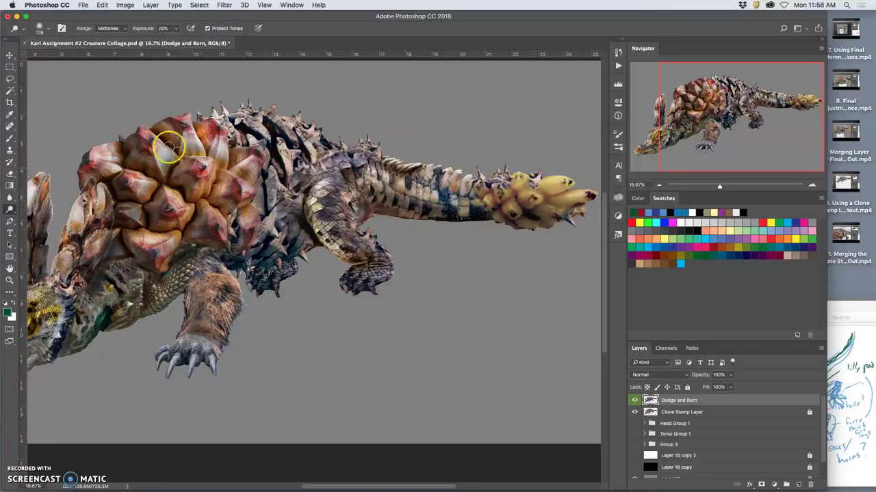
Burn the midtones at 19% exposure between the yellow lobes and along the underside of the tail tip.
left_click(14, 210)
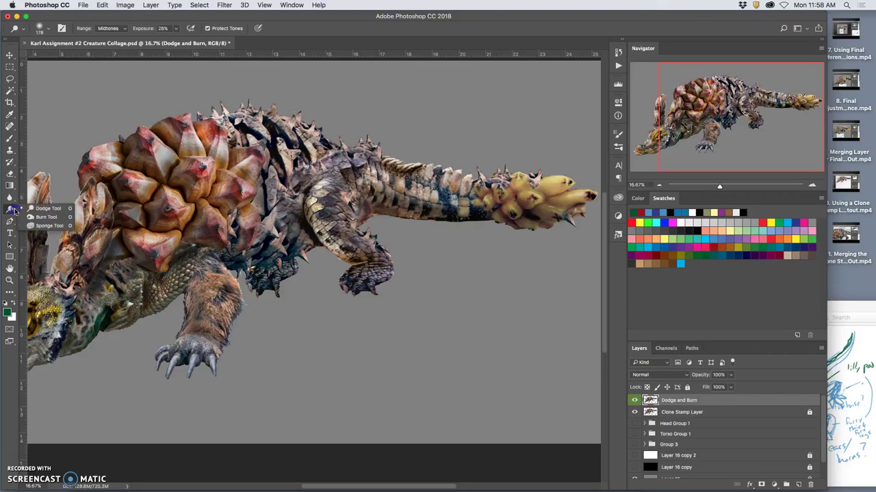
left_click(46, 217)
left_click(108, 28)
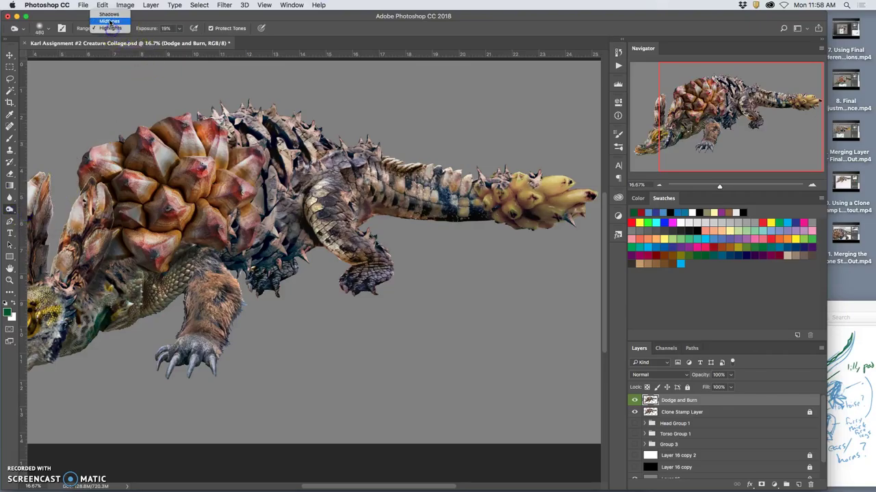
left_click(110, 21)
mouse_move(472, 199)
left_mouse_down()
mouse_move(526, 206)
mouse_move(553, 195)
mouse_move(565, 207)
mouse_move(554, 206)
mouse_move(577, 205)
mouse_move(546, 200)
left_mouse_up()
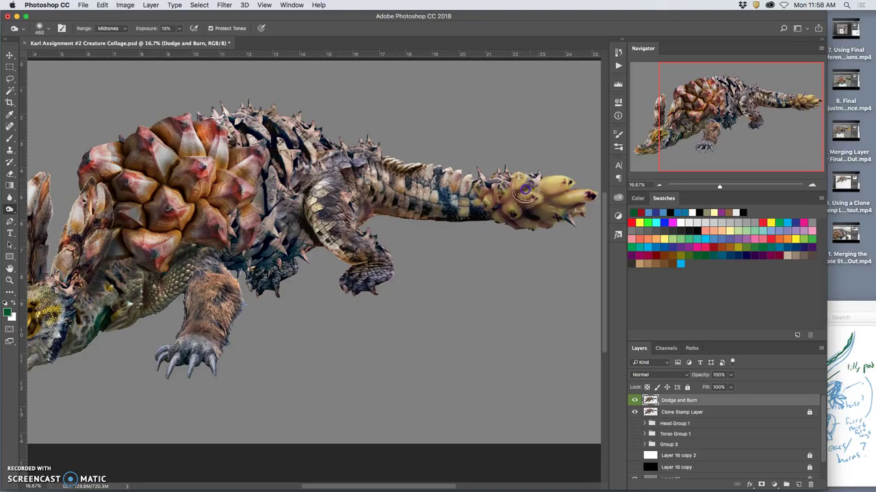
mouse_move(543, 193)
left_mouse_down()
mouse_move(547, 222)
mouse_move(518, 197)
mouse_move(501, 207)
mouse_move(494, 194)
mouse_move(474, 209)
mouse_move(493, 205)
mouse_move(510, 218)
left_mouse_up()
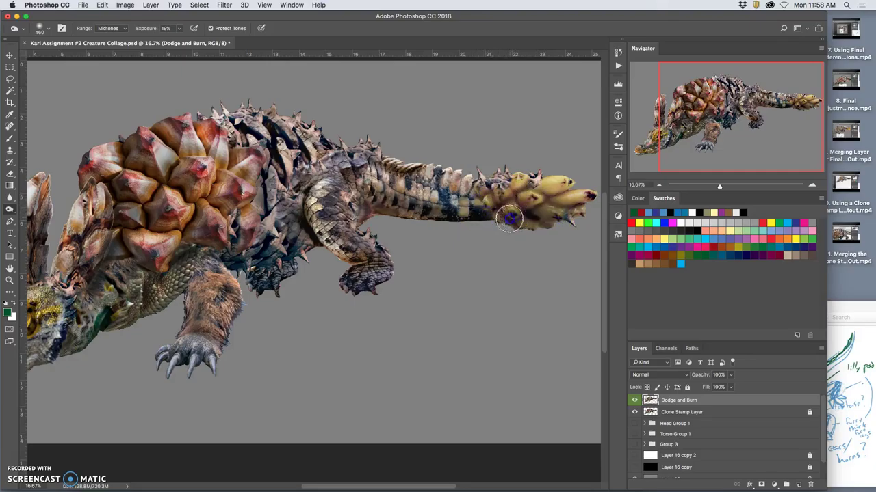
mouse_move(573, 213)
left_mouse_down()
mouse_move(540, 217)
mouse_move(534, 179)
mouse_move(465, 211)
mouse_move(473, 188)
mouse_move(502, 173)
mouse_move(456, 193)
mouse_move(452, 183)
mouse_move(404, 181)
mouse_move(388, 169)
mouse_move(353, 172)
mouse_move(316, 181)
mouse_move(299, 195)
mouse_move(298, 215)
mouse_move(270, 205)
mouse_move(253, 245)
mouse_move(204, 242)
mouse_move(221, 243)
mouse_move(148, 223)
mouse_move(172, 220)
mouse_move(154, 268)
left_mouse_up()
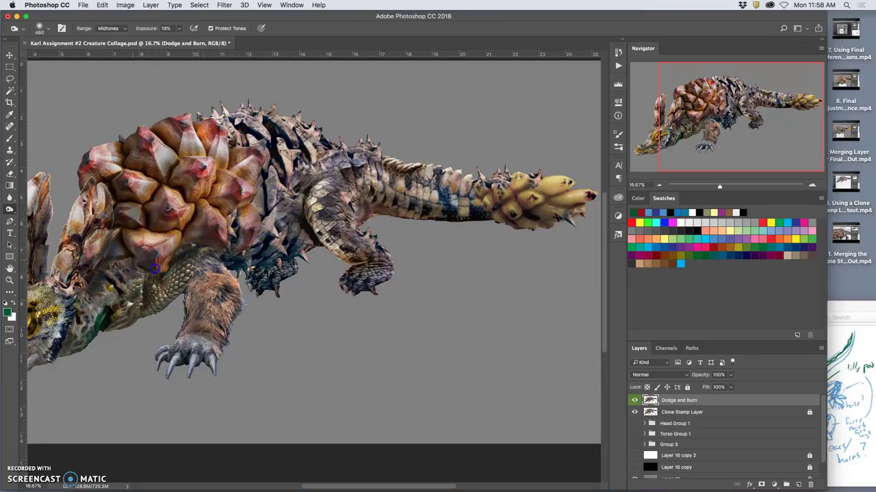
Burn the midtones between the shell scales, under the shell's lower edge and across the spiny flank.
left_click(195, 199)
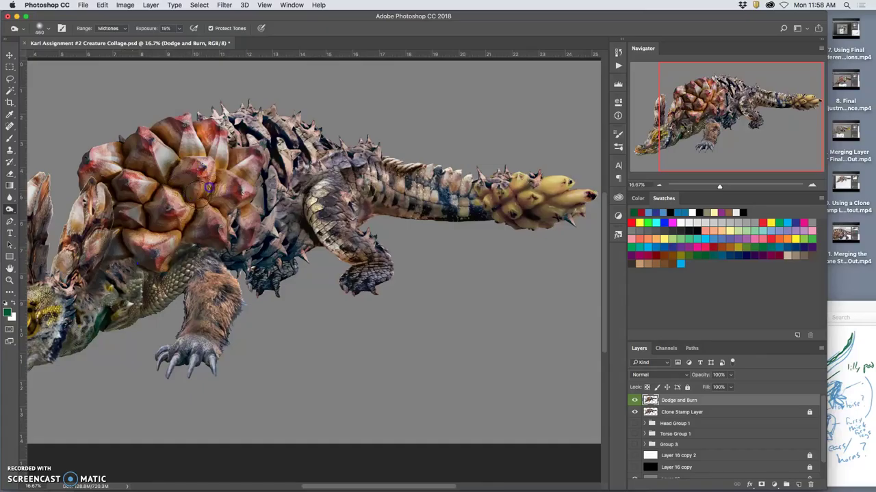
left_click(209, 188)
left_click(256, 182)
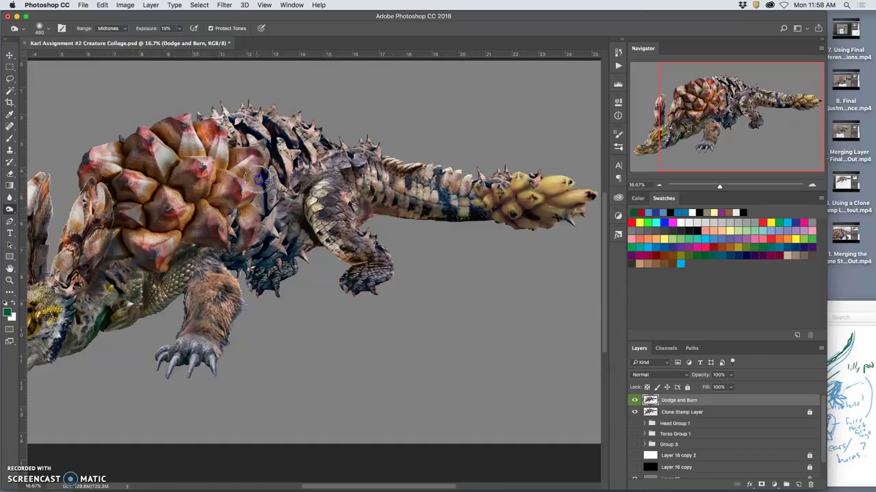
left_click_drag(205, 252, 318, 219)
mouse_move(226, 191)
left_mouse_down()
mouse_move(218, 235)
mouse_move(205, 244)
left_mouse_up()
left_click_drag(263, 239, 339, 180)
Burn the midtones on the upper foreleg, around the bases of the ears and down the neck.
mouse_move(284, 188)
left_mouse_down()
mouse_move(300, 154)
mouse_move(284, 188)
mouse_move(319, 181)
left_mouse_up()
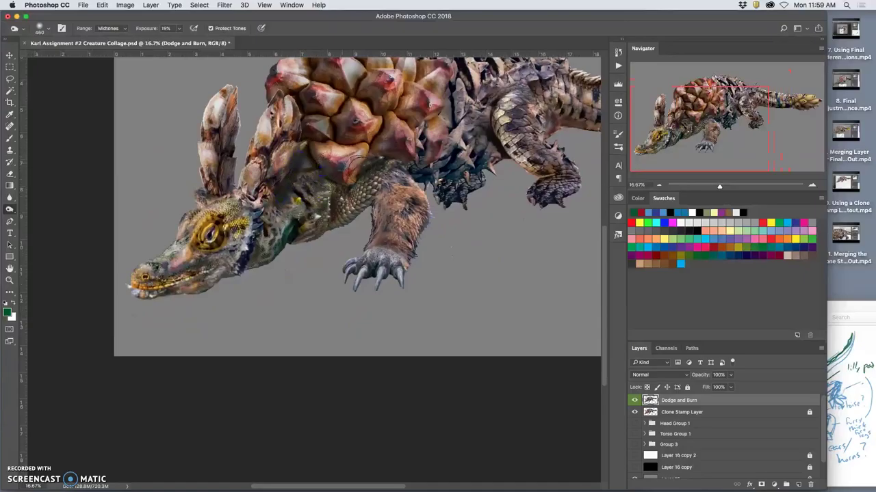
left_click_drag(390, 181, 386, 199)
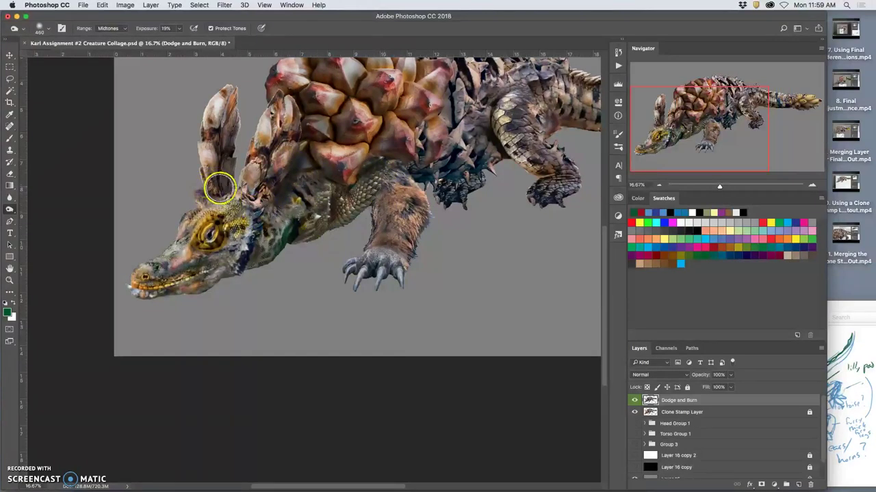
left_click_drag(219, 188, 200, 212)
left_click(258, 218)
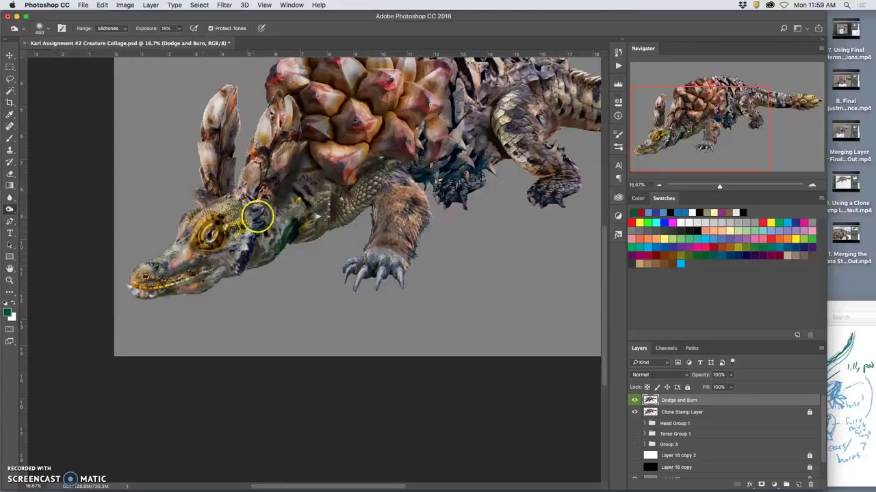
mouse_move(257, 218)
left_mouse_down()
mouse_move(229, 216)
mouse_move(228, 229)
mouse_move(239, 235)
mouse_move(222, 264)
mouse_move(210, 280)
mouse_move(180, 290)
mouse_move(340, 229)
mouse_move(380, 238)
mouse_move(380, 212)
mouse_move(460, 212)
mouse_move(340, 202)
mouse_move(286, 180)
mouse_move(307, 190)
mouse_move(313, 174)
mouse_move(323, 189)
mouse_move(348, 182)
mouse_move(328, 208)
mouse_move(355, 196)
mouse_move(375, 202)
mouse_move(392, 230)
mouse_move(390, 238)
mouse_move(381, 231)
mouse_move(384, 247)
mouse_move(469, 239)
mouse_move(373, 231)
left_mouse_up()
Burn the midtones on the small dark foot beneath the belly and up toward the shell.
key("super+minus")
left_click(309, 290)
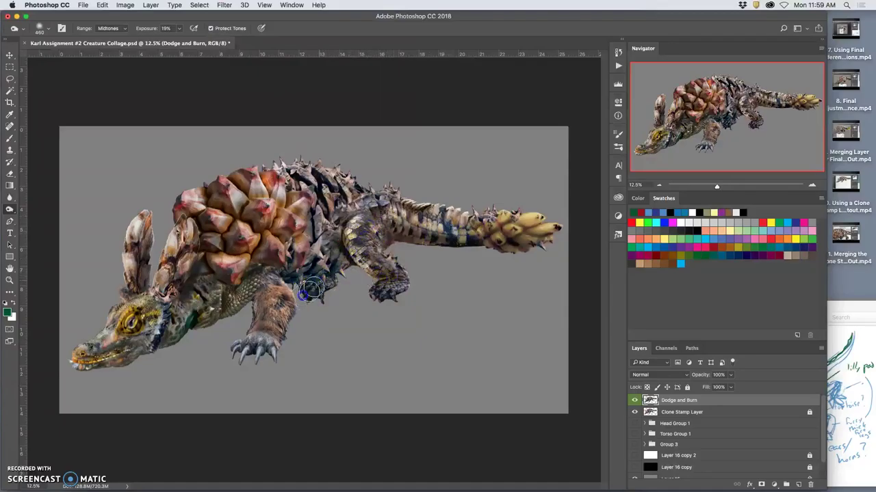
mouse_move(309, 287)
left_mouse_down()
mouse_move(356, 248)
mouse_move(308, 283)
mouse_move(201, 195)
left_mouse_up()
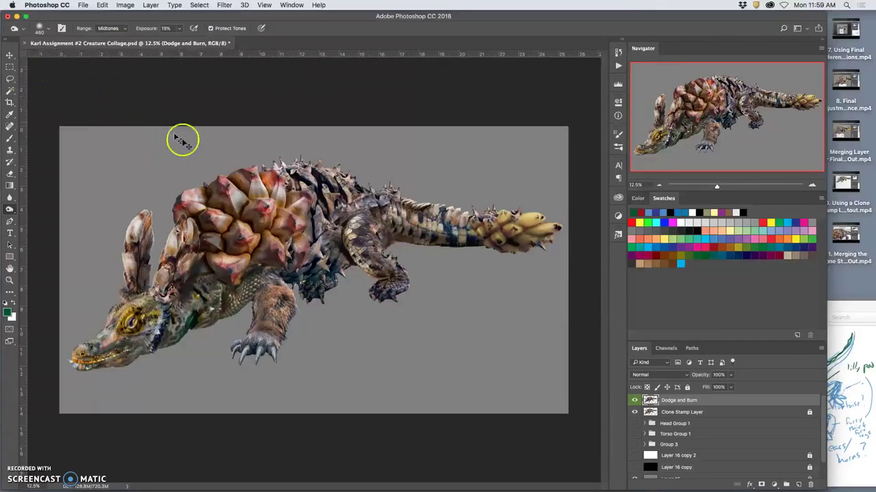
Set the Burn tool's range to Highlights with the dark foot beneath the belly in close view.
key("super+equal")
key("super+equal")
key("super+equal")
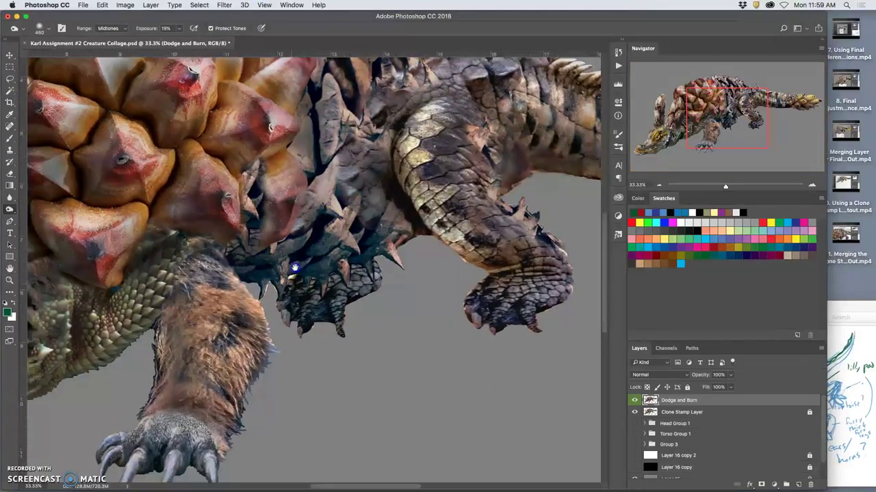
key("super+equal")
key("super+equal")
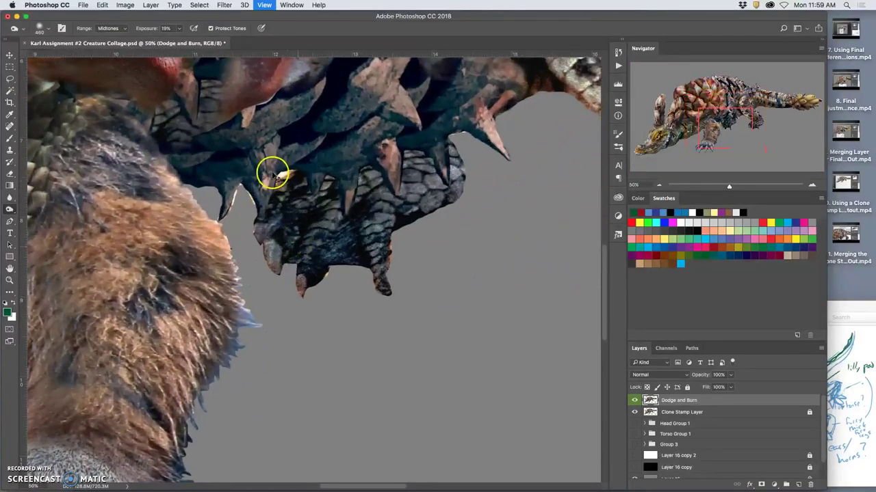
left_click(111, 28)
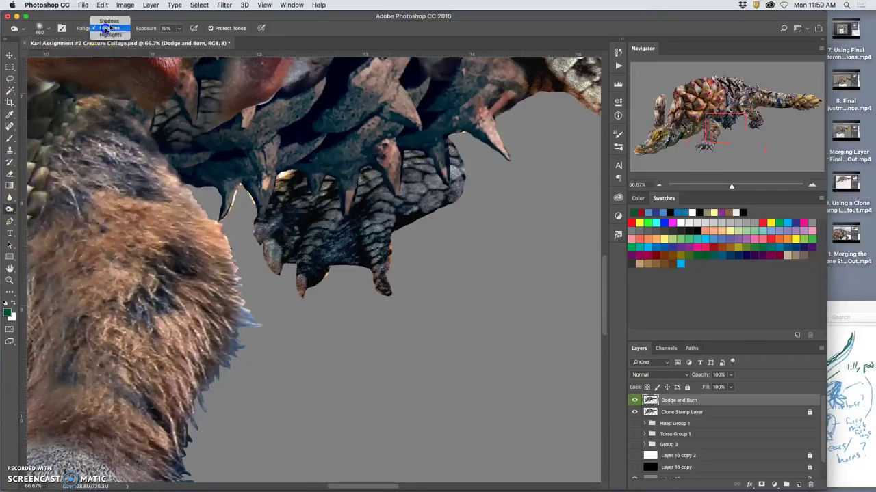
left_click(110, 34)
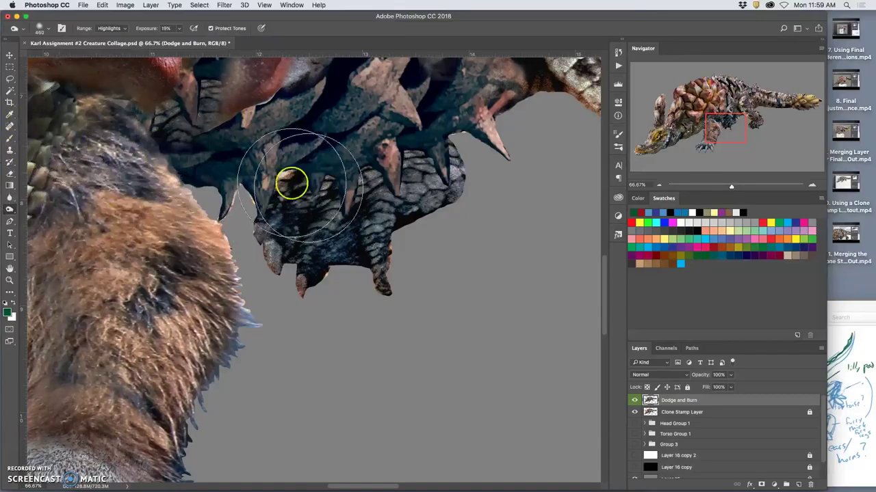
Lasso the pale fringe between the spikes beside the furry foreleg and delete it from the Dodge and Burn layer and the unlocked Clone Stamp Layer.
left_click(9, 79)
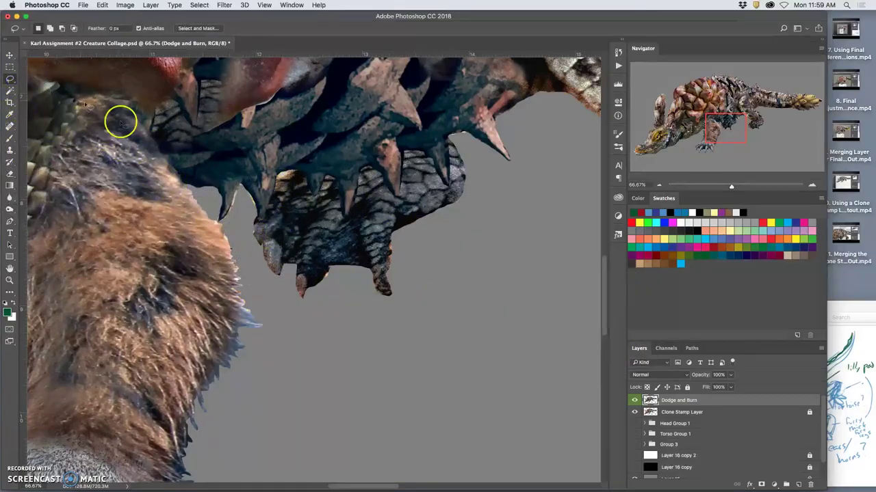
left_click_drag(242, 188, 243, 186)
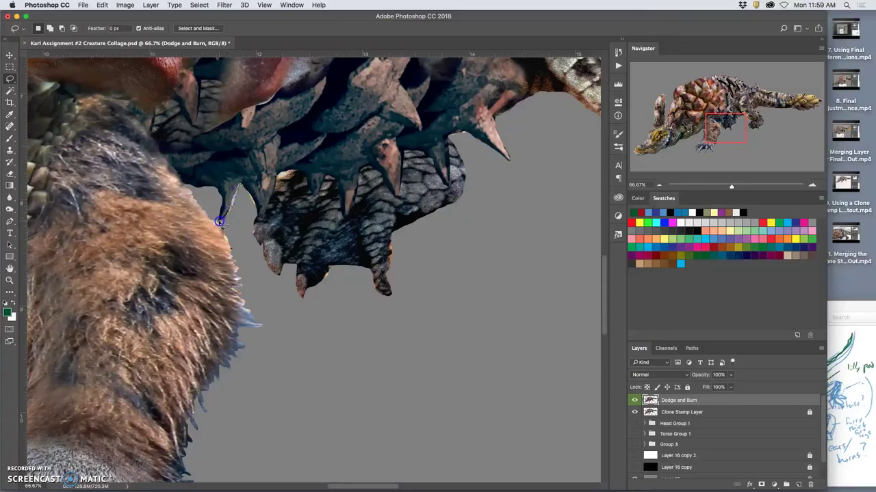
left_click_drag(215, 225, 218, 217)
left_click_drag(245, 228, 246, 230)
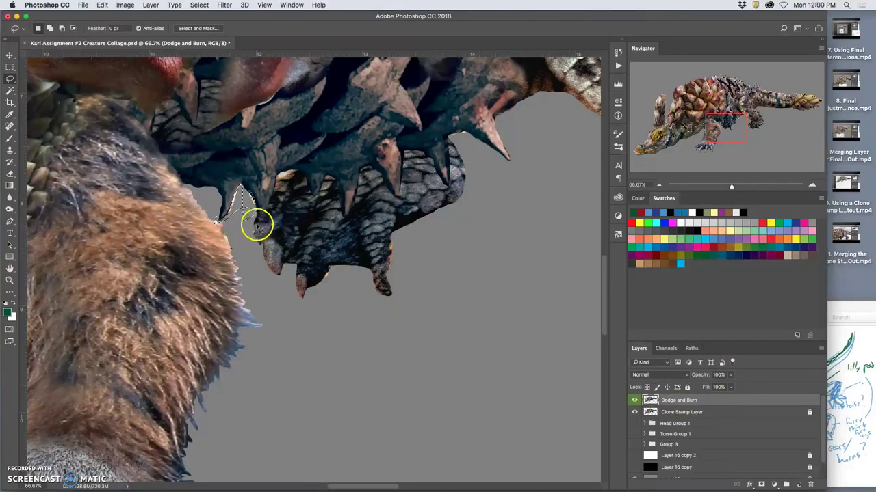
mouse_move(247, 194)
left_mouse_down()
mouse_move(240, 186)
mouse_move(249, 193)
left_mouse_up()
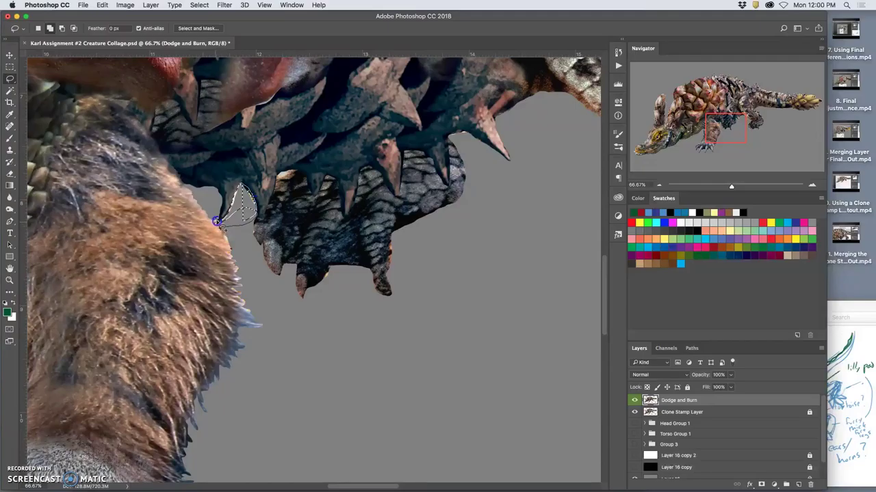
left_click_drag(222, 220, 219, 223)
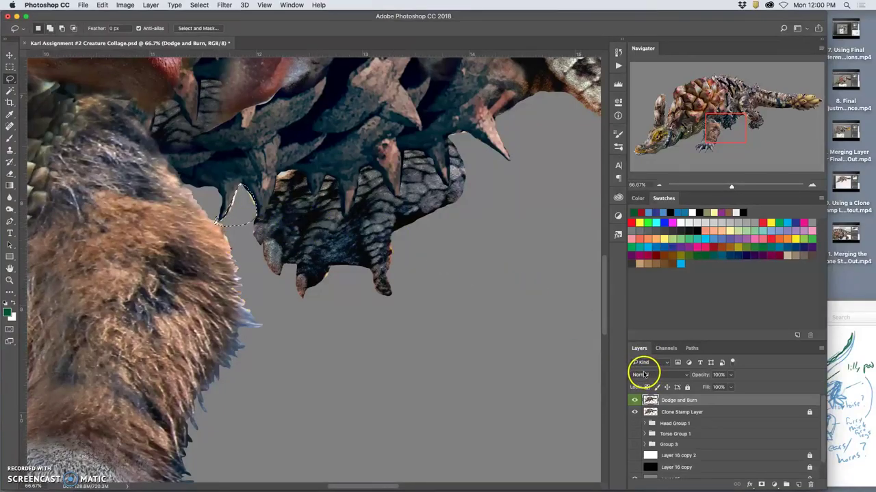
left_click(694, 410)
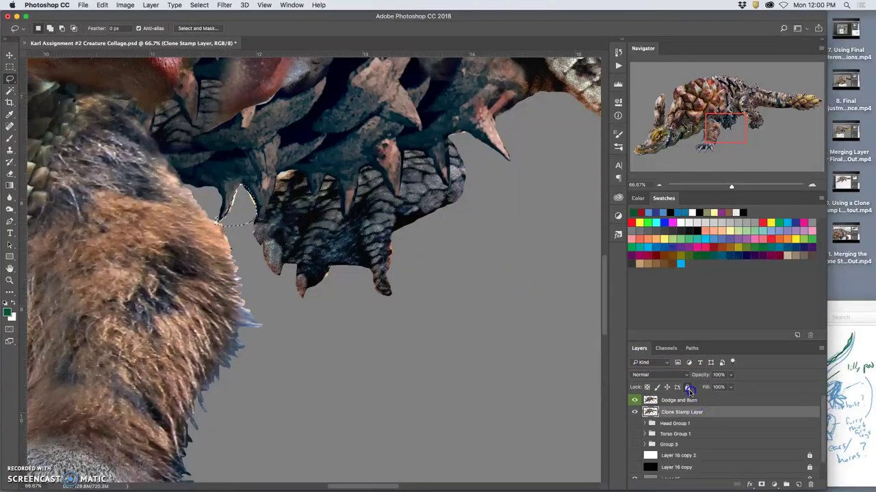
left_click(354, 316)
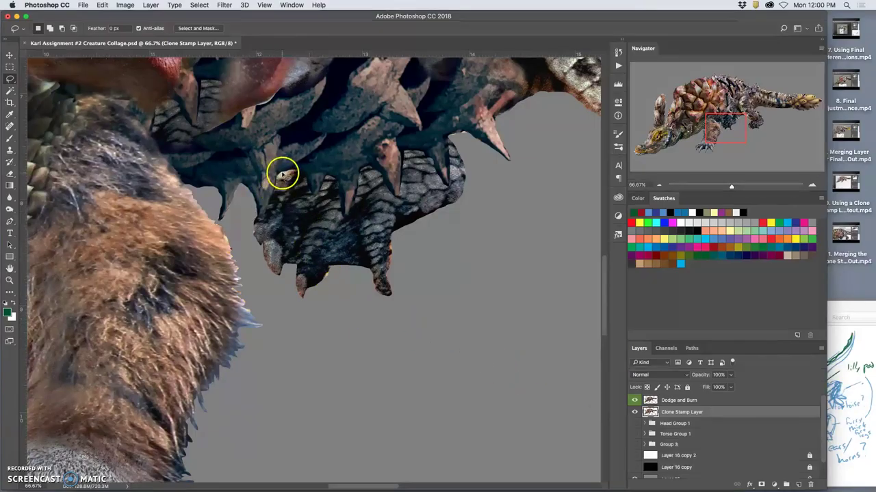
Lasso the small pale spot atop the dark foot, remove it on the Clone Stamp and Dodge and Burn layers, and deselect.
left_click_drag(284, 172, 286, 173)
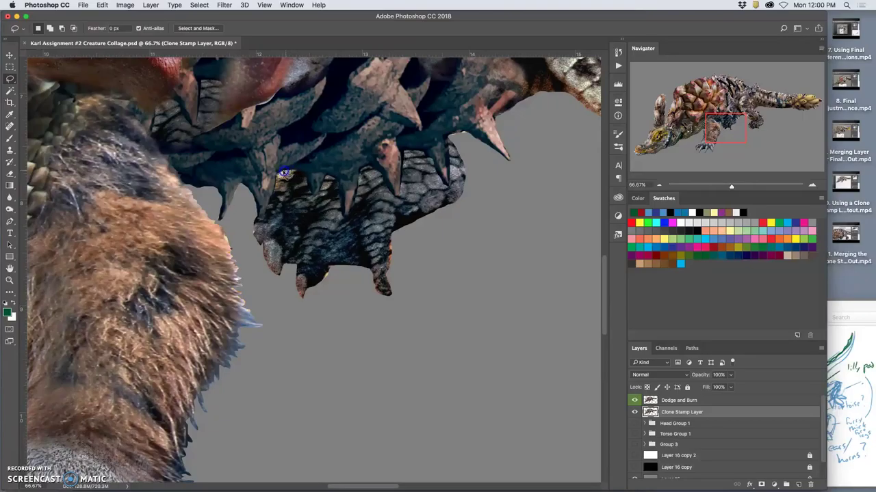
left_click(671, 402)
left_click(502, 383)
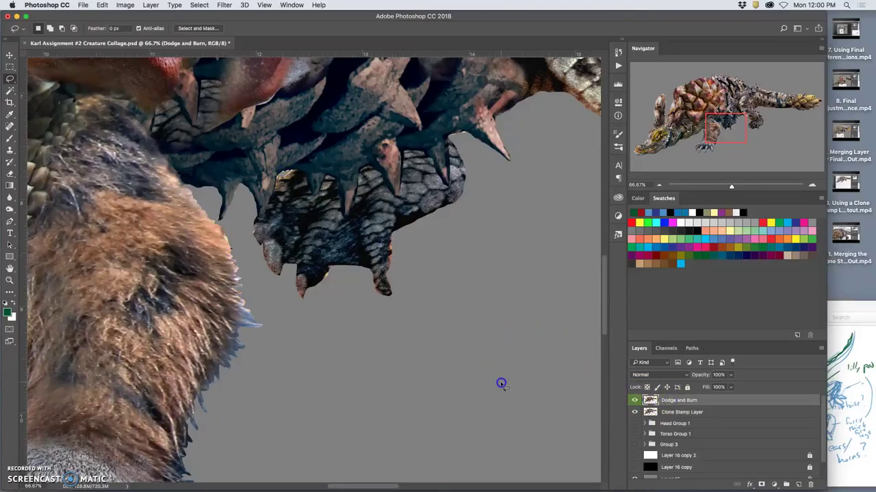
left_click(506, 172)
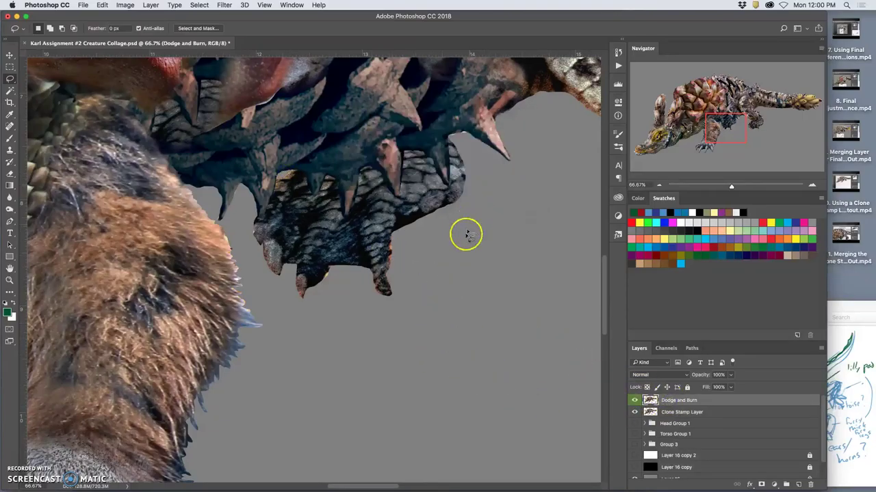
Compare the whole creature with and without the Dodge and Burn layer by hiding and showing that layer repeatedly.
key("super+minus")
key("super+minus")
key("super+minus")
key("super+minus")
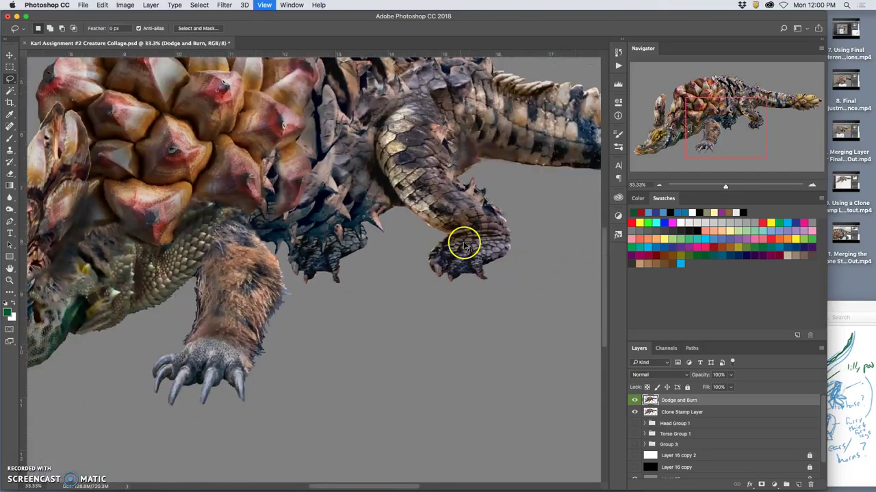
key("super+minus")
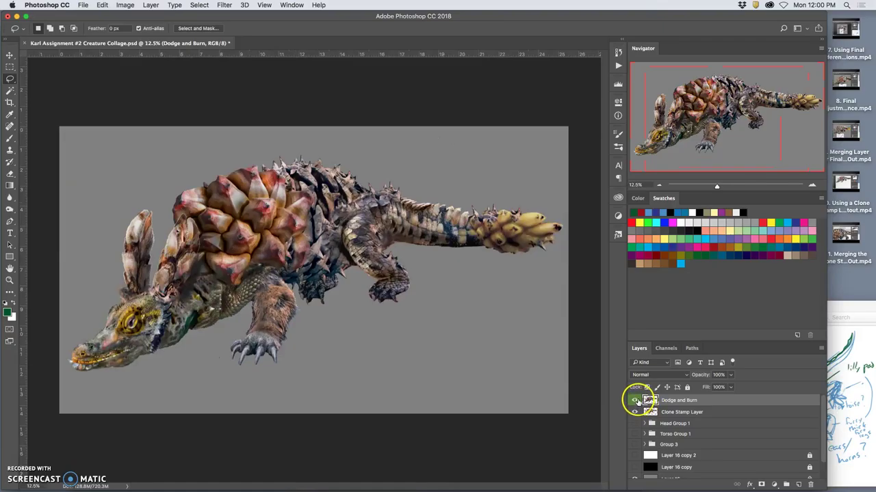
left_click(634, 401)
left_click(635, 401)
left_click(635, 401)
left_click(636, 400)
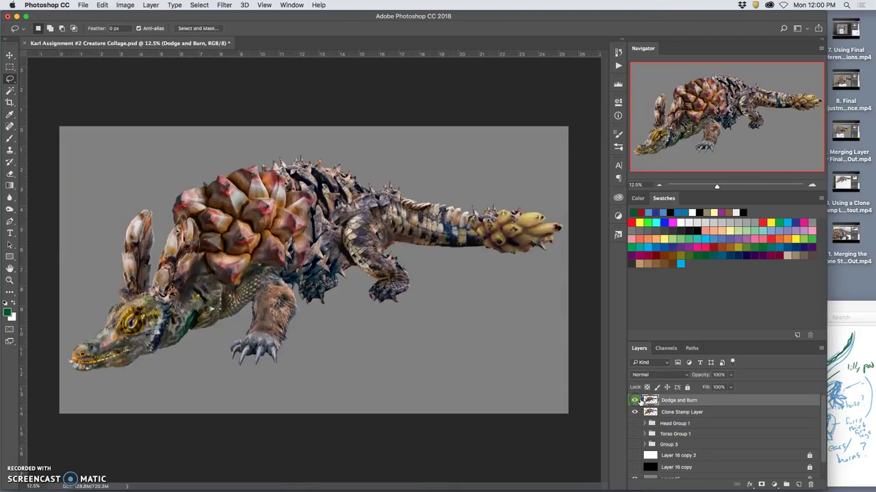
left_click(635, 401)
left_click(636, 401)
left_click(636, 401)
left_click(636, 401)
left_click(636, 401)
left_click(636, 401)
Soften the shading below the rear ear, along the neck and jaw, and around the belly spikes with the Eraser at 33% opacity.
left_click(9, 173)
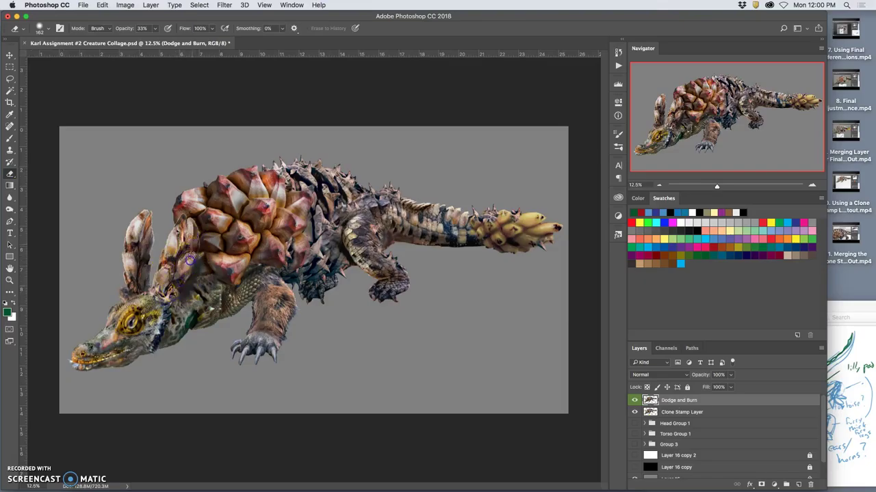
left_click_drag(192, 260, 193, 255)
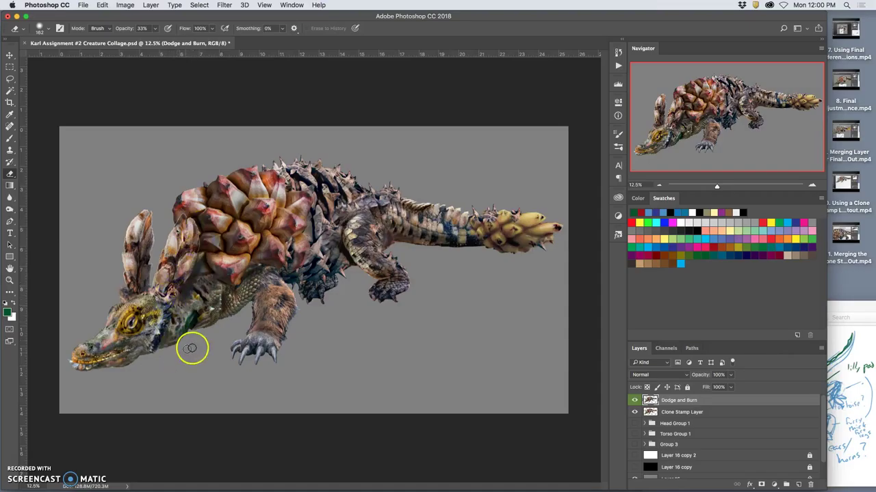
left_click_drag(208, 272, 200, 277)
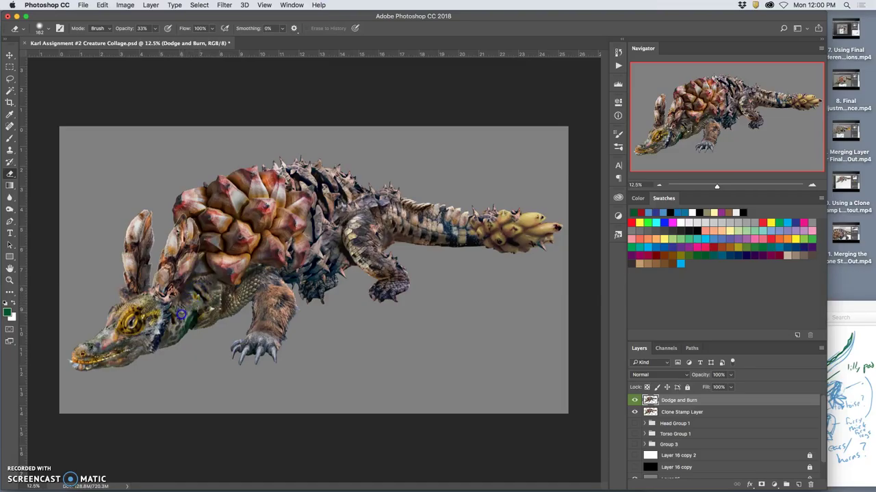
mouse_move(164, 353)
left_mouse_down()
mouse_move(157, 365)
mouse_move(186, 339)
left_mouse_up()
mouse_move(340, 292)
left_mouse_down()
mouse_move(354, 246)
mouse_move(313, 233)
left_mouse_up()
mouse_move(298, 301)
left_mouse_down()
mouse_move(311, 219)
mouse_move(307, 242)
mouse_move(310, 229)
mouse_move(322, 253)
left_mouse_up()
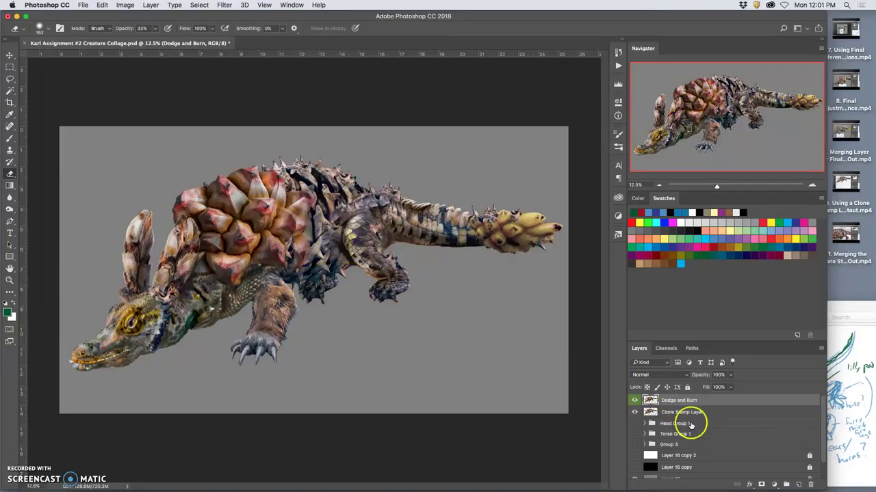
Add a new layer above Dodge and Burn and clone scaly skin, sampling all layers, over the smooth patch beside the shell's edge.
left_click(797, 484)
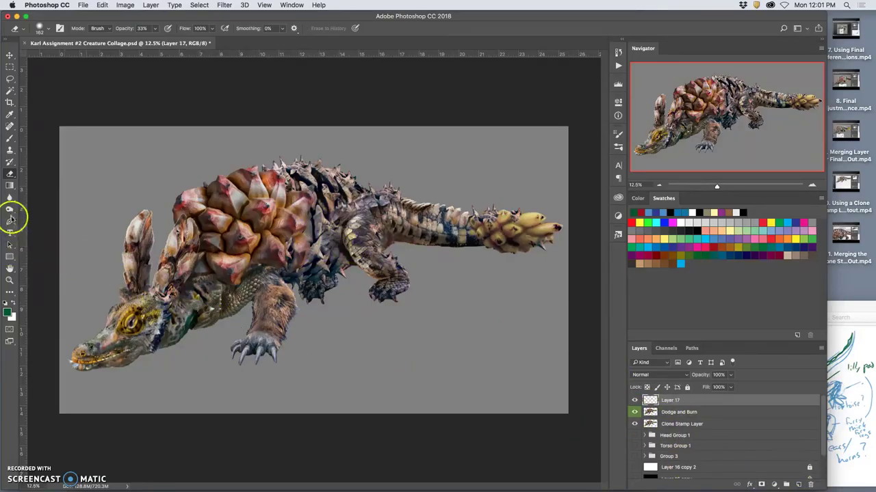
left_click(10, 149)
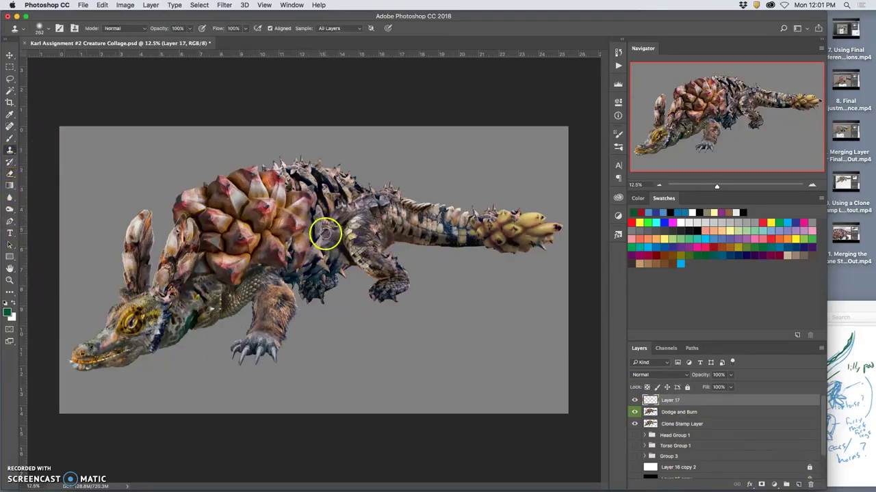
key("super+equal")
key("super+equal")
key("super+equal")
key("super+equal")
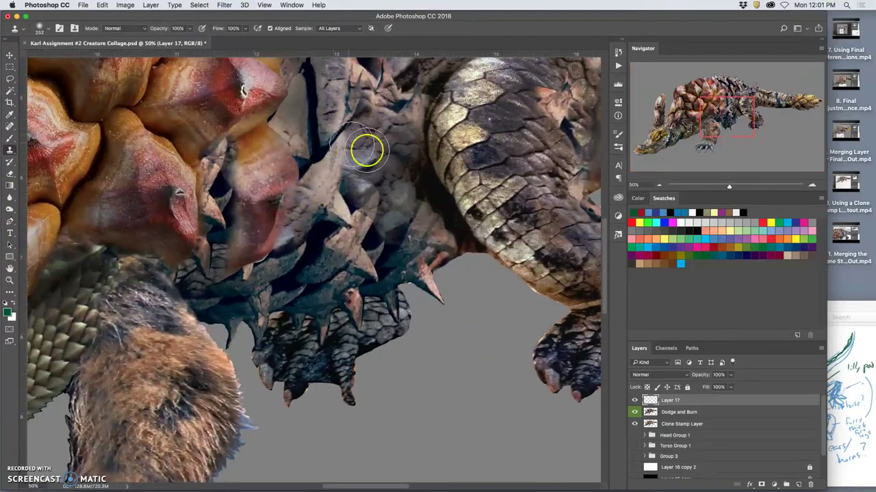
left_click_drag(378, 193, 354, 295)
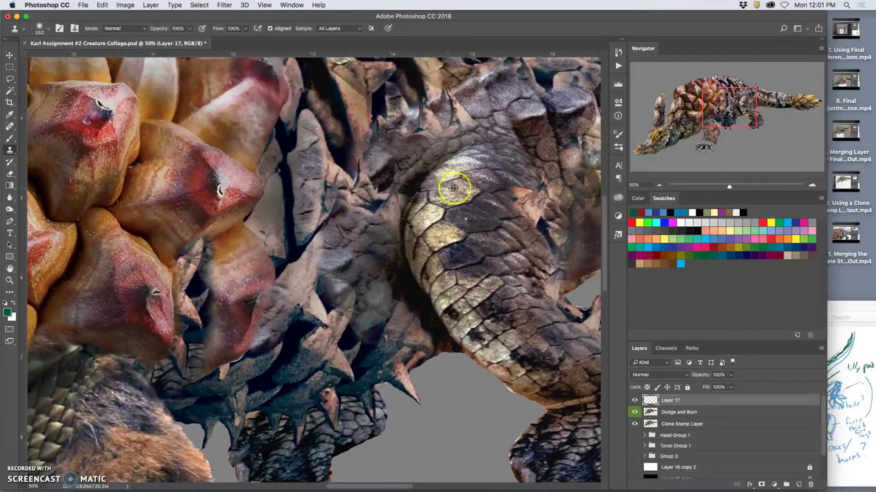
mouse_move(399, 209)
left_mouse_down()
mouse_move(293, 199)
mouse_move(274, 184)
mouse_move(253, 223)
mouse_move(278, 250)
mouse_move(283, 177)
left_mouse_up()
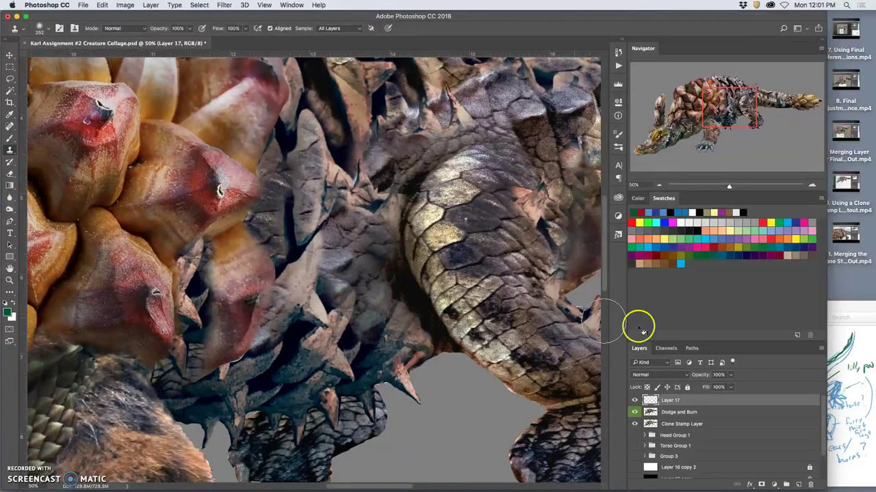
Lasso along the outer edge of the shell scales to trim the cloned skin that overlaps them on the new layer.
left_click(11, 79)
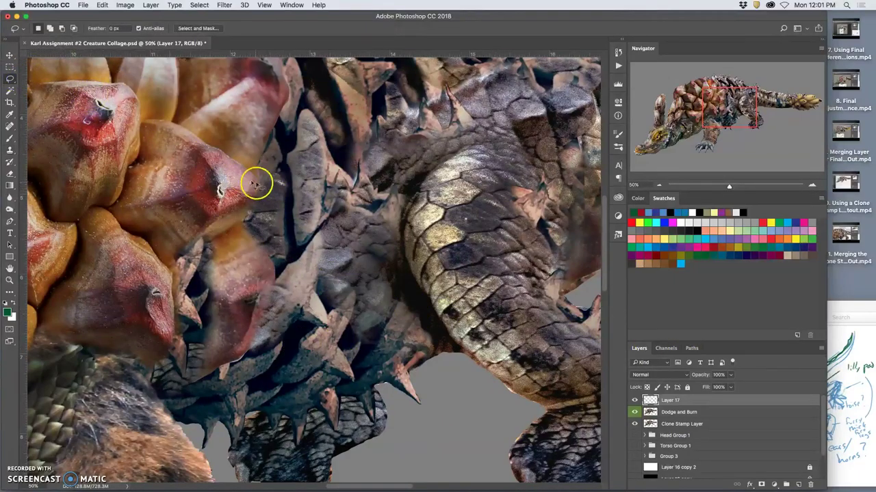
left_click_drag(247, 174, 246, 173)
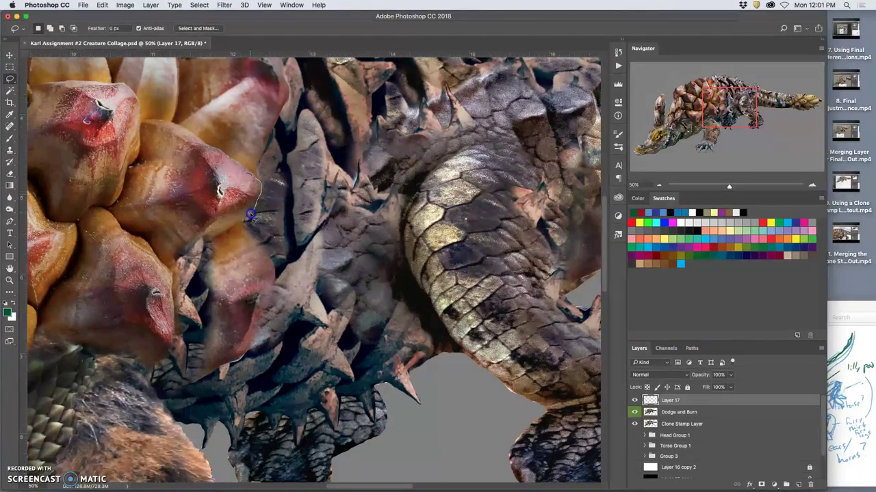
left_click_drag(251, 214, 244, 227)
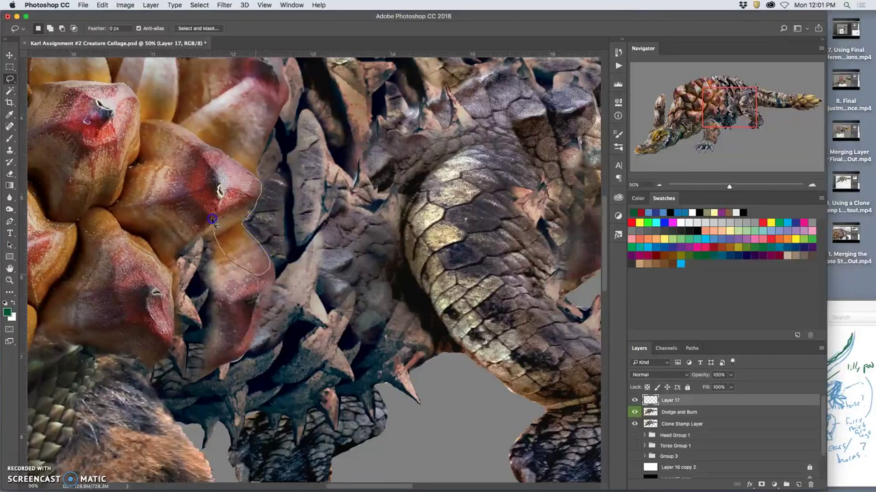
left_click_drag(231, 166, 236, 164)
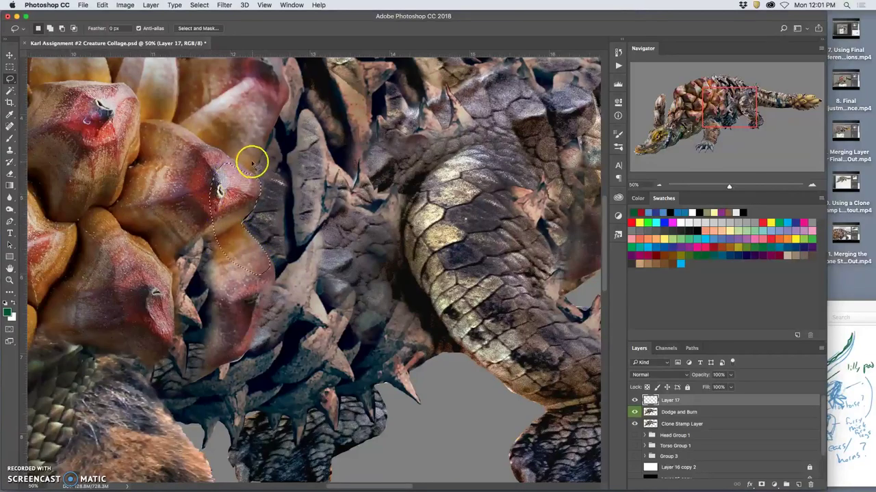
left_click(253, 166)
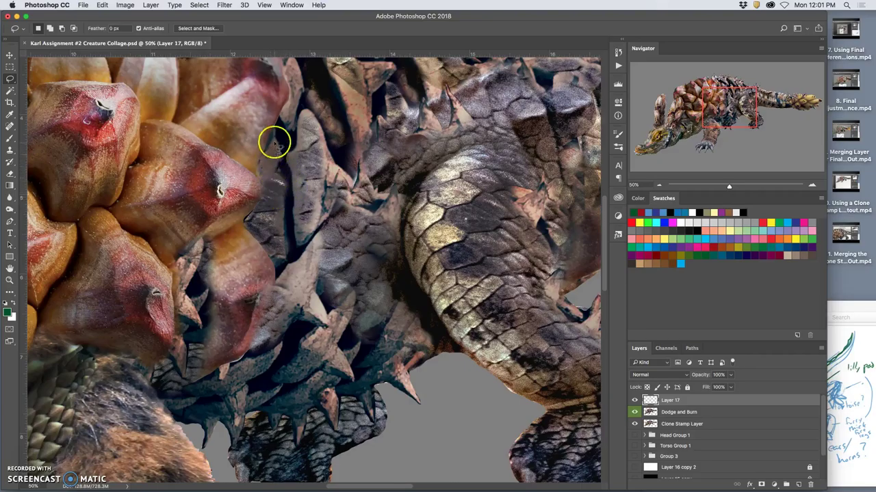
left_click_drag(260, 136, 258, 152)
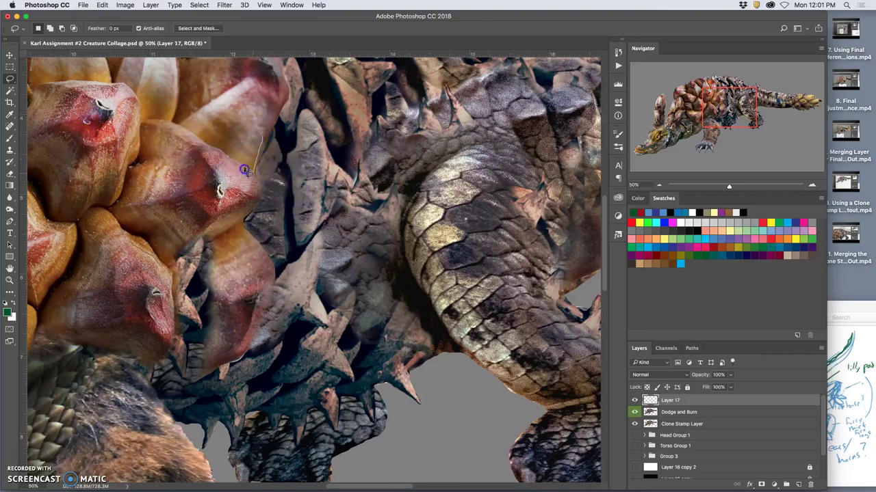
Clear the selection and burn the highlights of the cloned skin beside the shell at 19% exposure.
left_click(10, 209)
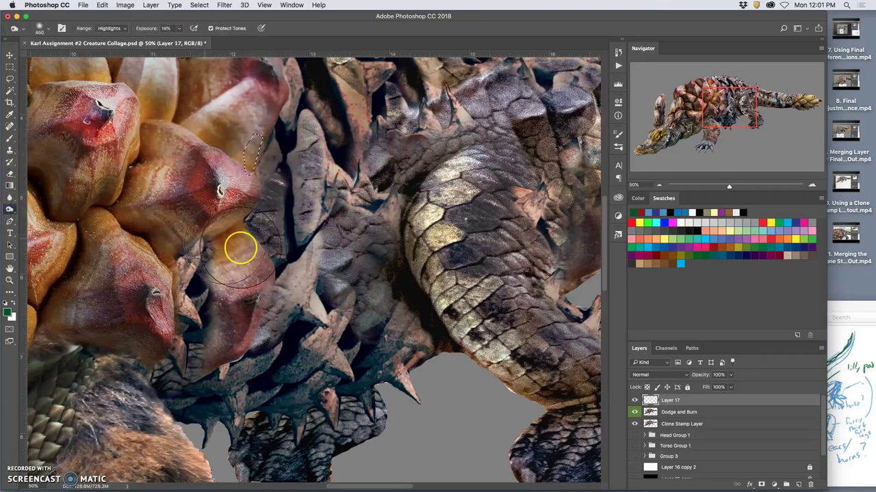
left_click(273, 222)
key("super+d")
left_click(269, 185)
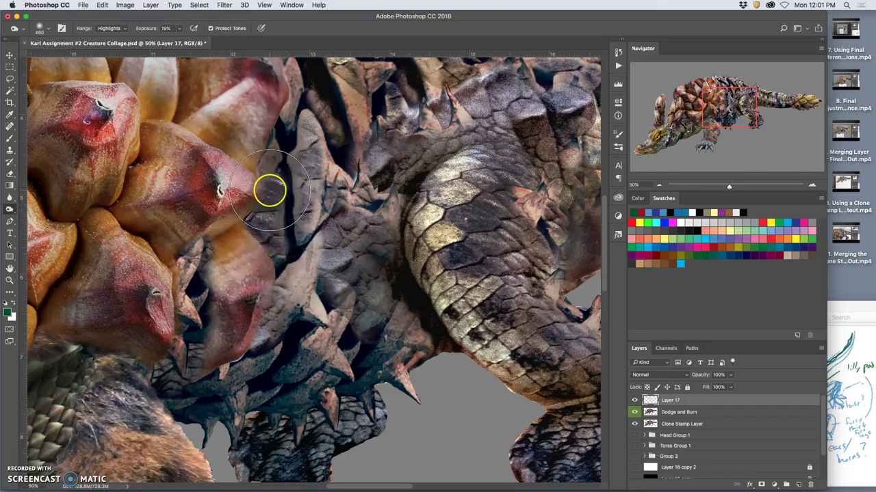
left_click(262, 244)
mouse_move(263, 244)
left_mouse_down()
mouse_move(278, 155)
mouse_move(276, 186)
mouse_move(335, 157)
left_mouse_up()
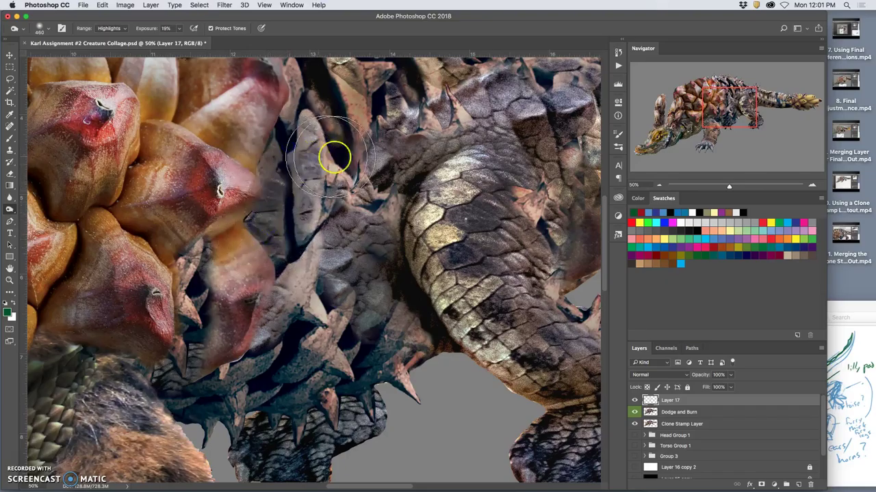
Check the cloned patch by toggling its layer's visibility, and merge it with the Dodge and Burn layer.
left_click(635, 401)
left_click(635, 401)
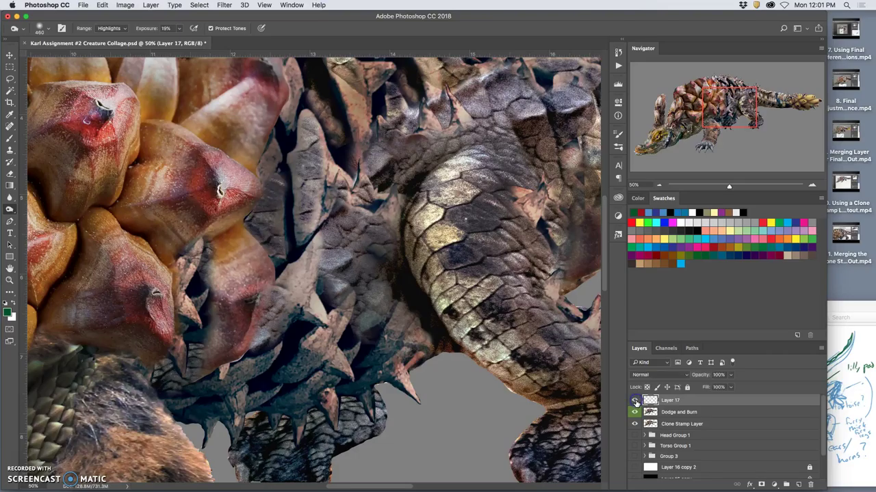
left_click(681, 414, "shift")
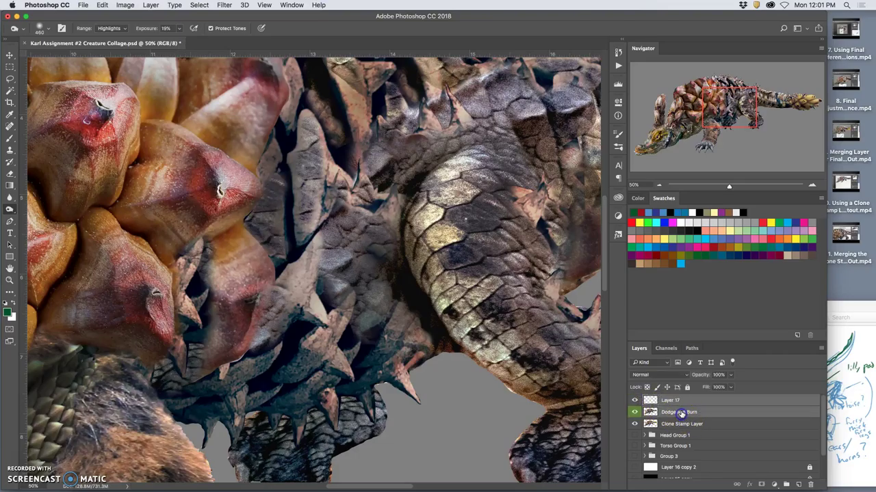
key("super+e")
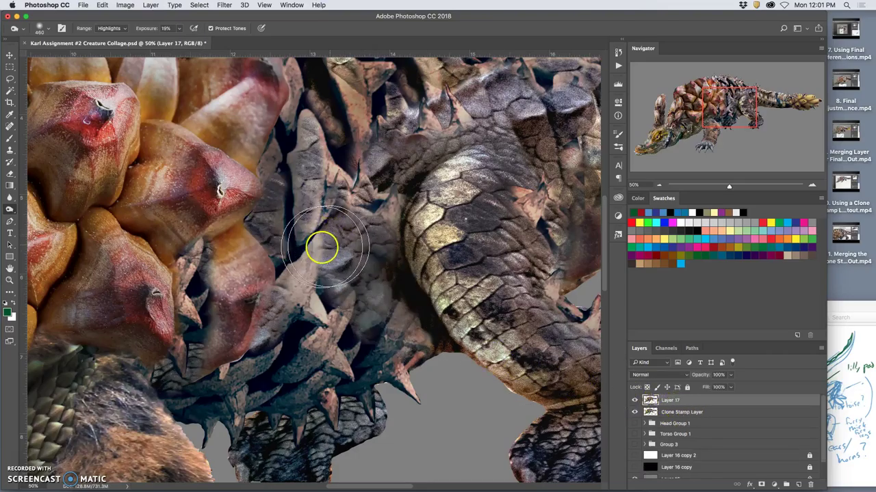
Lightly erase burned shading at 33% opacity beside the shell, and burn the skin's highlights along the shell scales at 19% exposure.
left_click(12, 174)
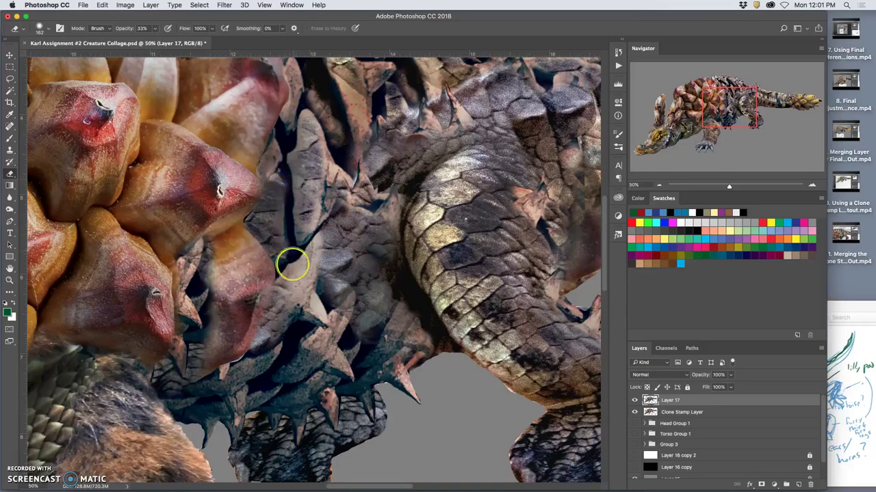
left_click(287, 255)
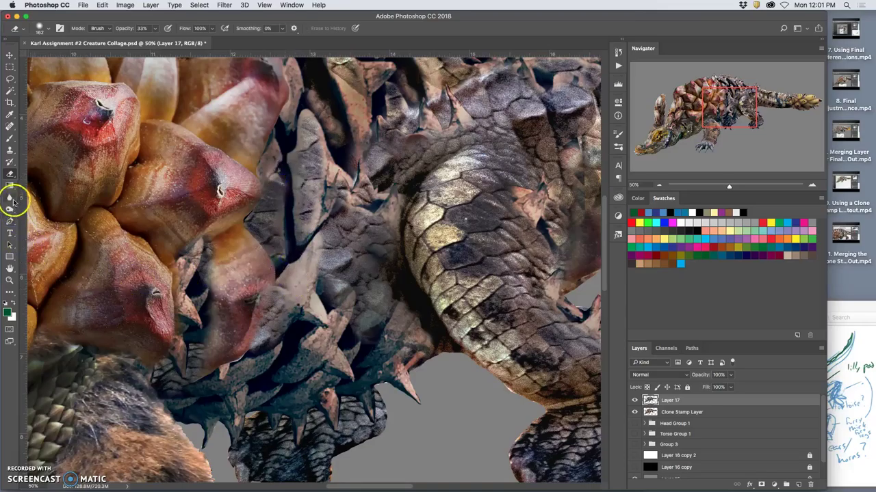
left_click(10, 209)
left_click(32, 208)
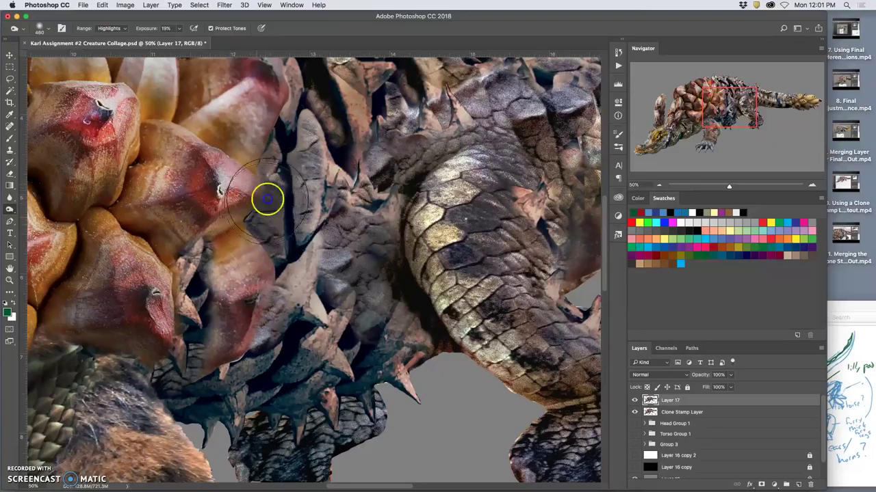
Soften burned shading on the shell scales' outer tips with the Eraser at 33% opacity on Layer 17.
left_click(9, 173)
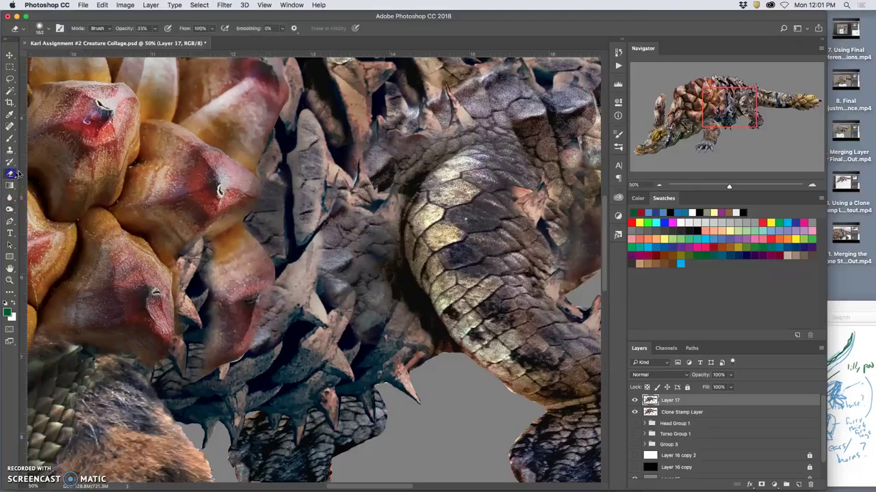
left_click(243, 182)
left_click(219, 192)
left_click(206, 159)
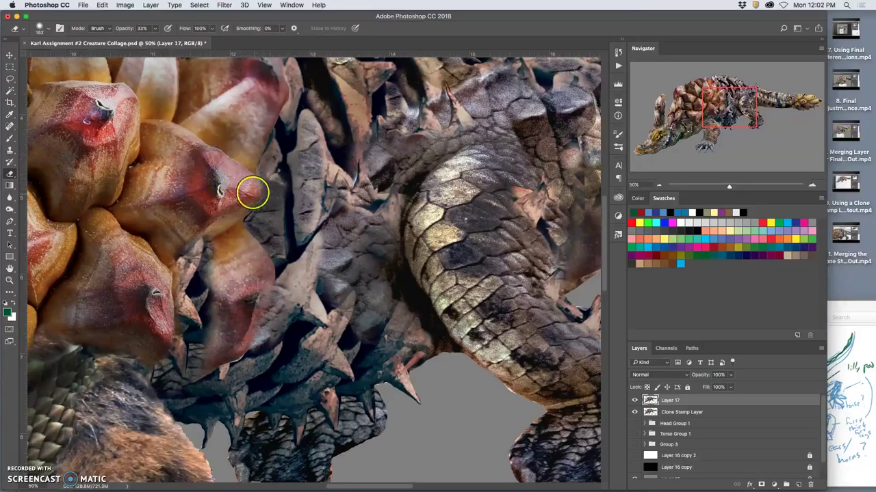
left_click(250, 390)
left_click_drag(261, 71, 272, 69)
Compare the whole creature with and without the Dodge and Burn shading by toggling Layer 17's visibility.
key("super+minus")
key("super+minus")
key("super+minus")
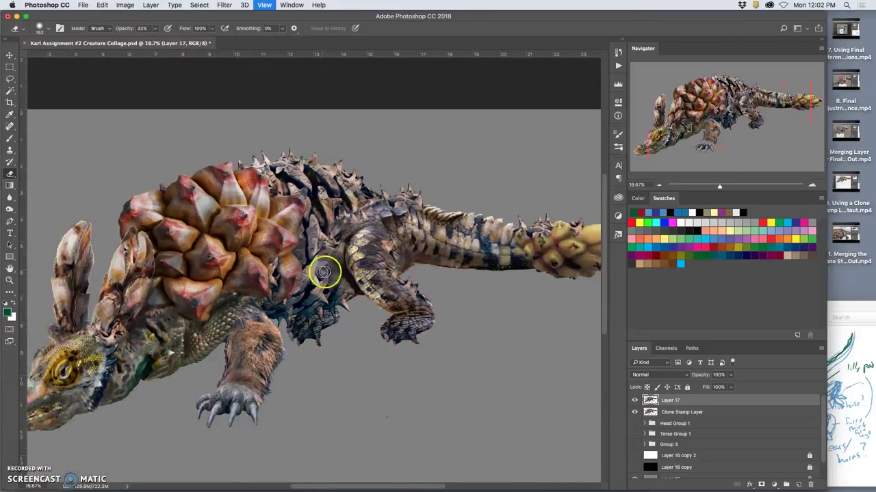
key("super+minus")
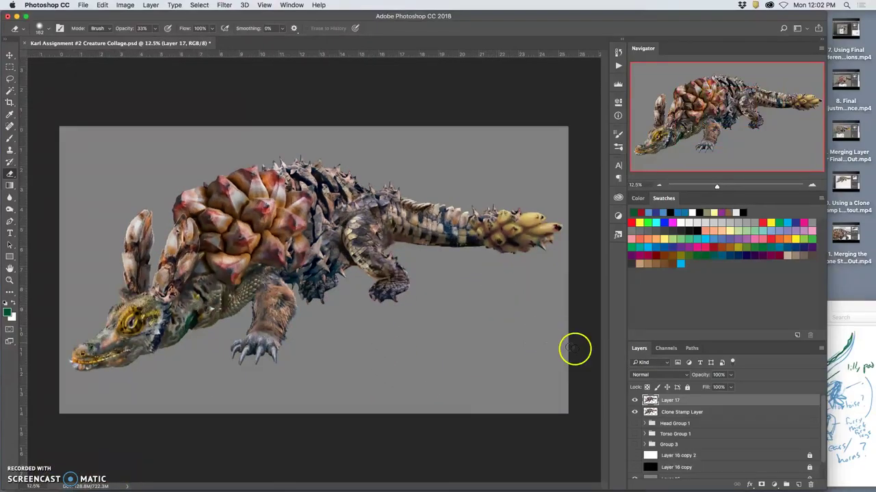
left_click(635, 401)
left_click(634, 401)
left_click(635, 401)
left_click(635, 401)
Set Layer 17's opacity to 80% and save the document.
left_click(731, 376)
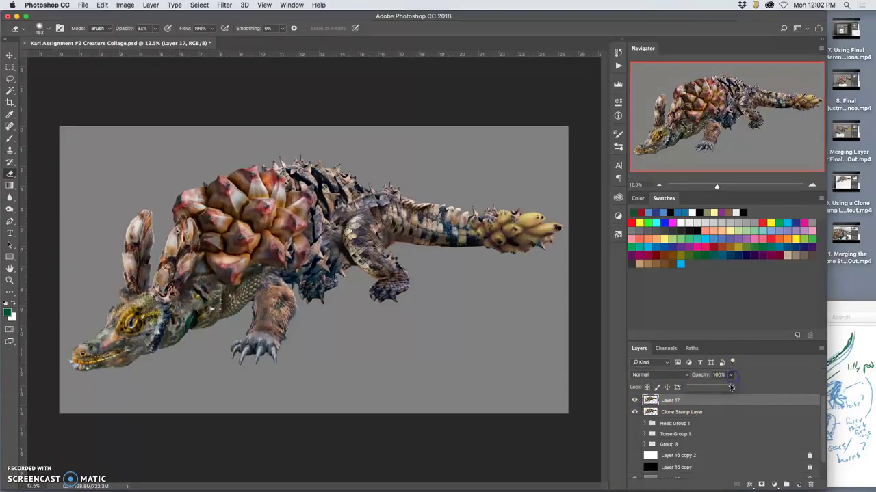
mouse_move(731, 387)
left_mouse_down()
mouse_move(679, 387)
mouse_move(719, 385)
left_mouse_up()
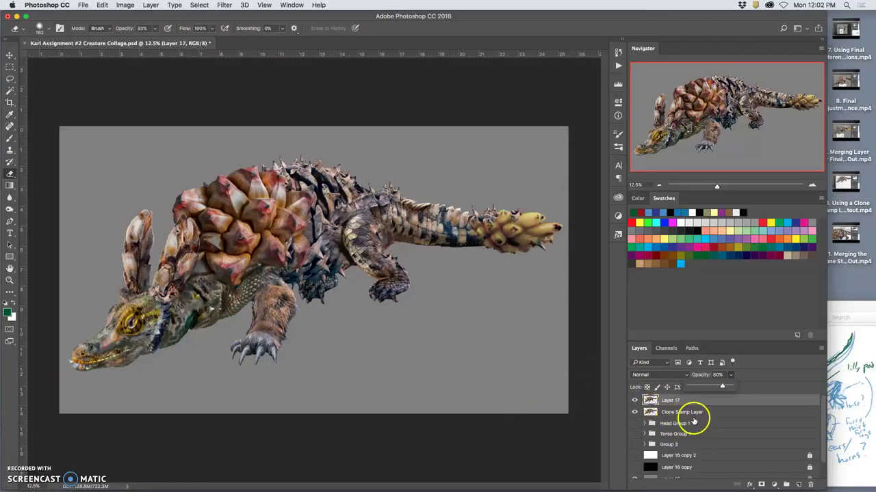
scroll(710, 432, "down", 1)
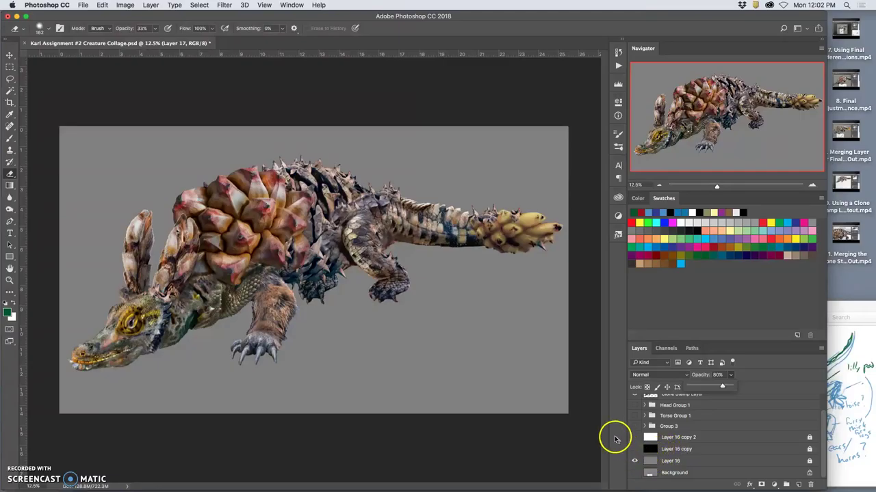
key("super+s")
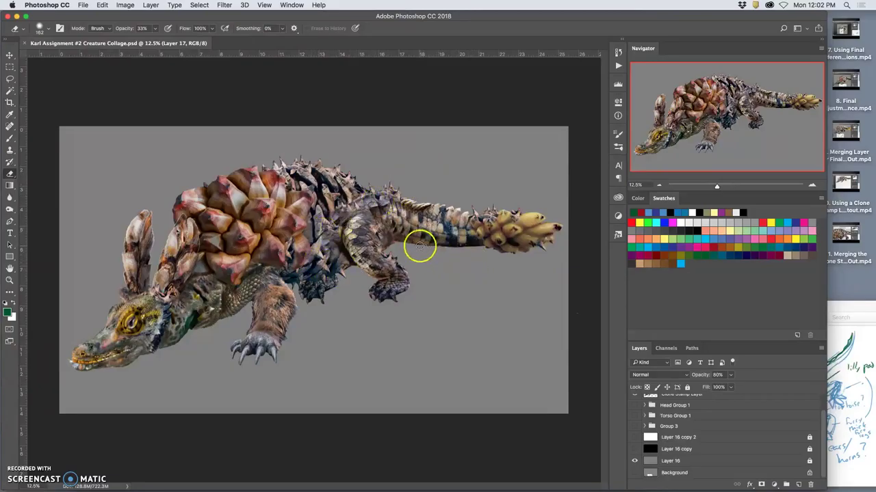
Hide the gray Layer 16 backdrop and examine the edges of the creature's legs against transparency.
left_click(636, 463)
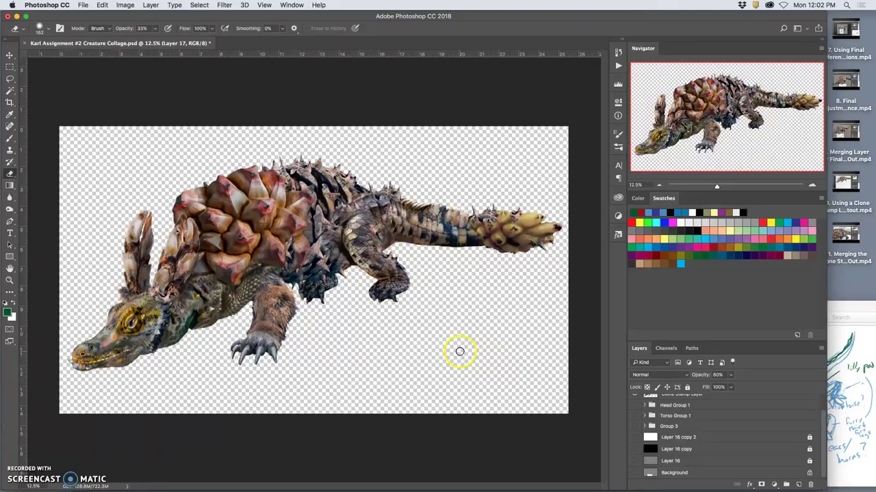
key("super+plus")
key("super+plus")
key("super+plus")
key("super+plus")
scroll(431, 348, "down", 5)
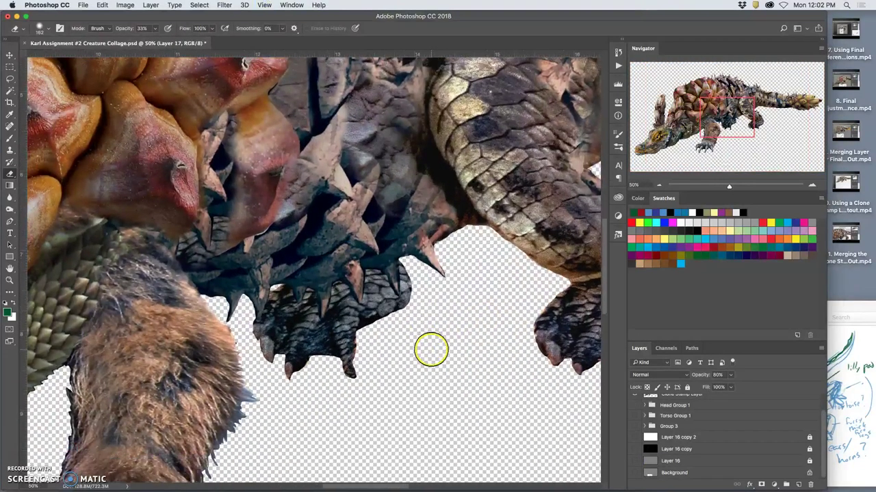
scroll(229, 323, "left", 1)
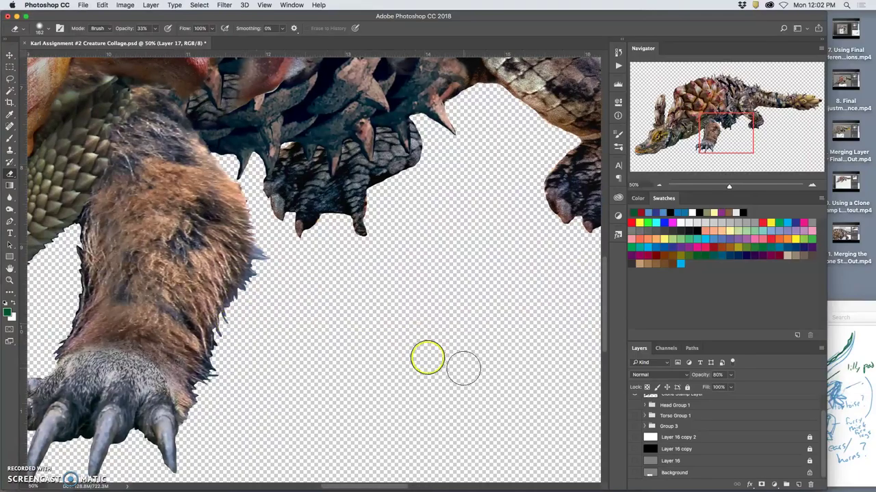
scroll(693, 429, "up", 2)
Compare the front leg with Layer 17 off and on, and merge Layer 17 with the Clone Stamp Layer.
left_click(634, 400)
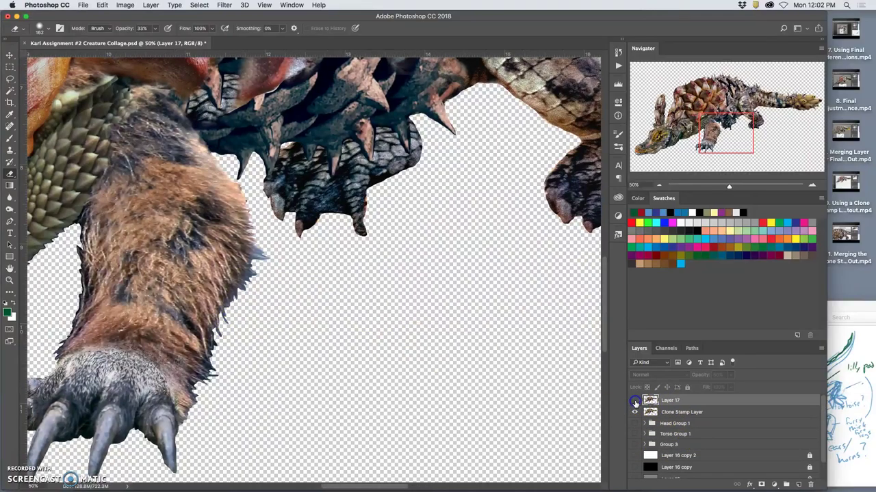
left_click(635, 401)
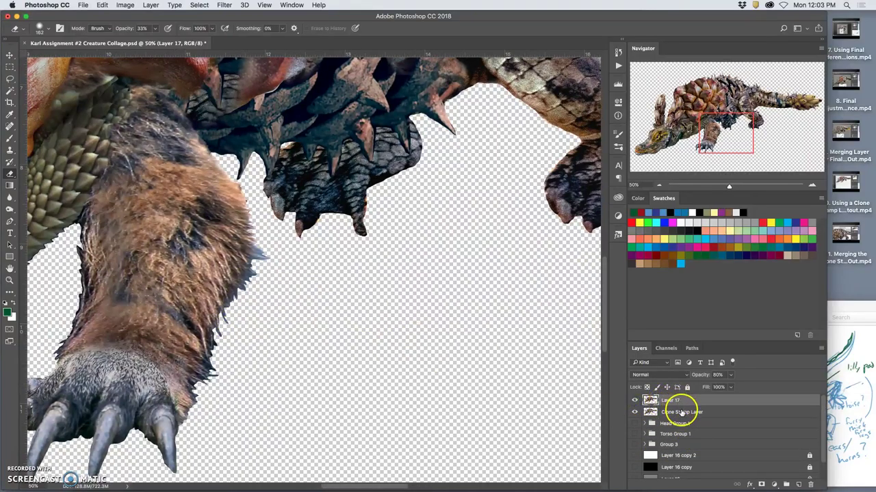
left_click(682, 412, "shift")
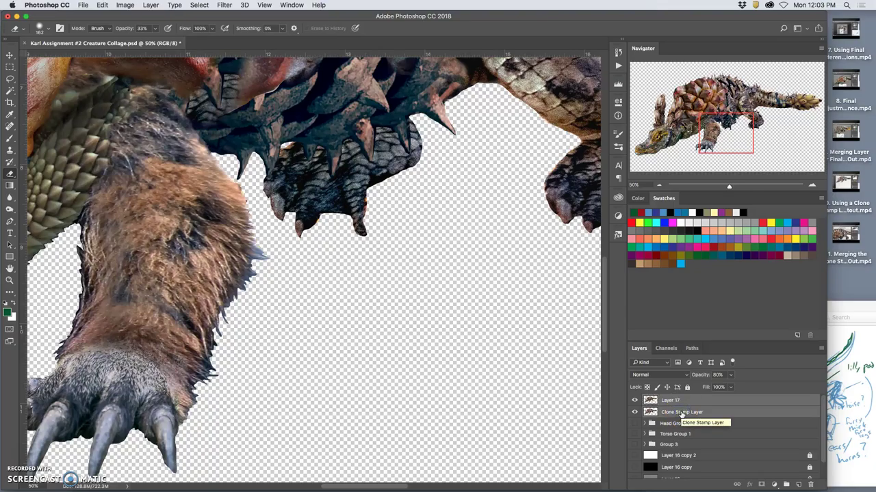
key("super+e")
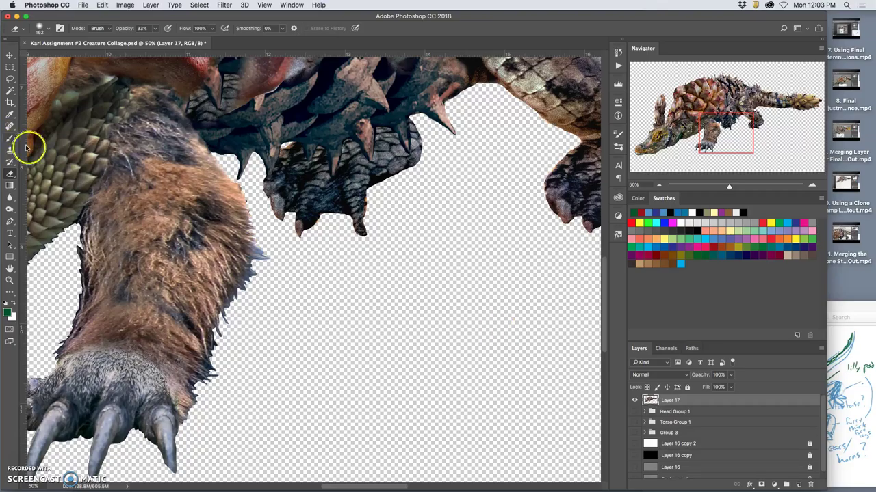
Erase the stray dark fringe along the furry front leg's rear edge, from the upper tuft down to the paw, at 33% opacity.
left_click(266, 267)
left_click(270, 258)
left_click_drag(262, 248, 266, 244)
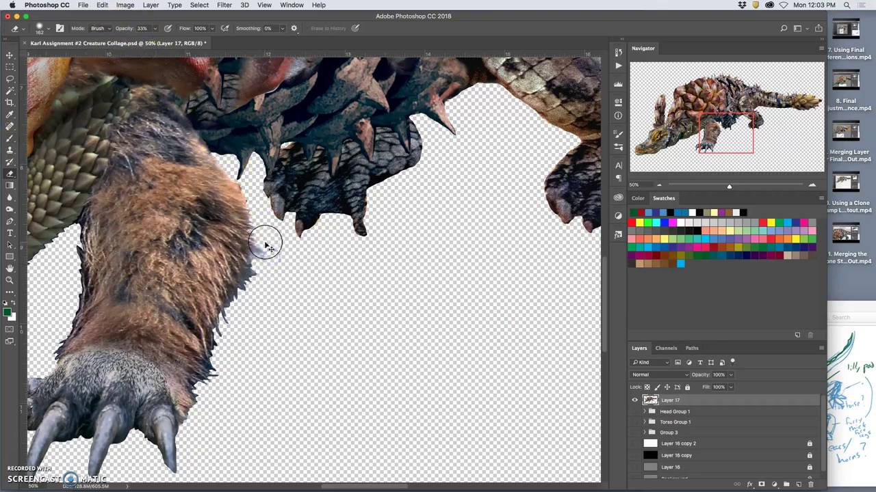
left_click(264, 248)
left_click(268, 253)
left_click(269, 260)
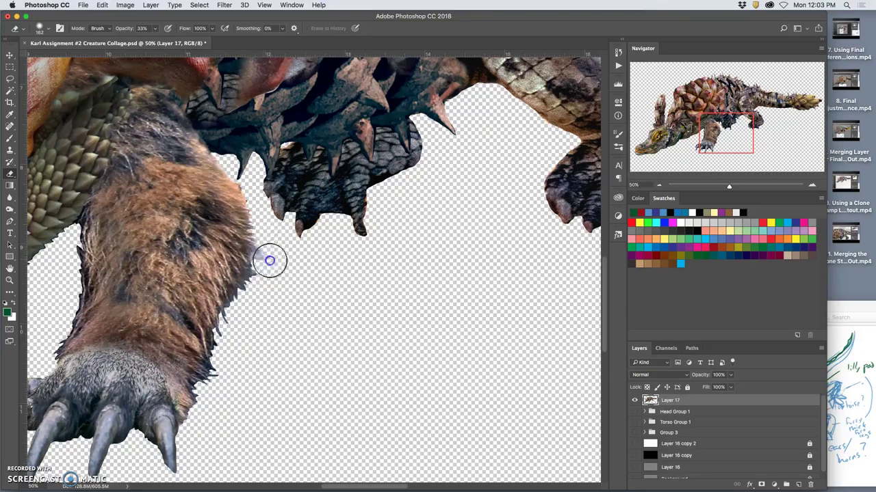
left_click(253, 266)
mouse_move(253, 267)
left_mouse_down()
mouse_move(229, 336)
mouse_move(216, 334)
mouse_move(227, 378)
mouse_move(198, 396)
mouse_move(204, 411)
mouse_move(194, 391)
left_mouse_up()
Reduce the Eraser brush to 31 px and clean the dark fringe along the furry front leg's head-side edge and upper rear edge.
mouse_move(70, 254)
left_mouse_down()
mouse_move(72, 238)
mouse_move(78, 272)
mouse_move(72, 264)
left_mouse_up()
left_click(48, 29)
left_click(61, 56)
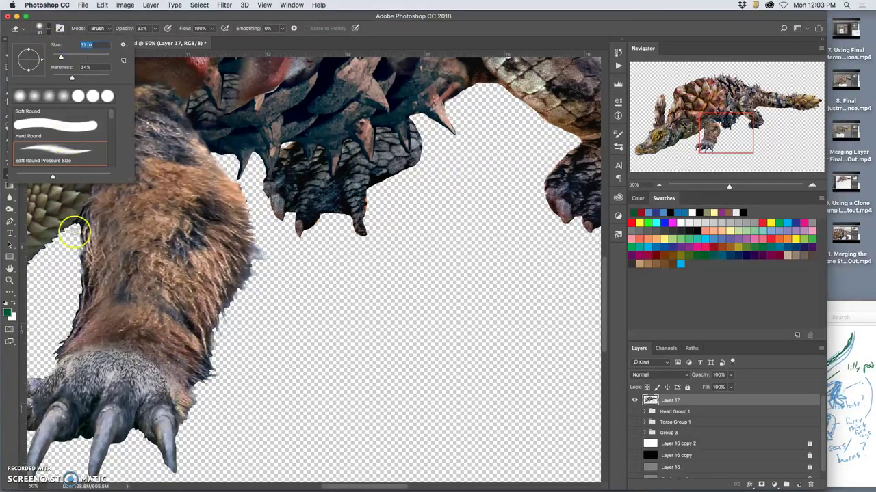
left_click_drag(74, 232, 78, 250)
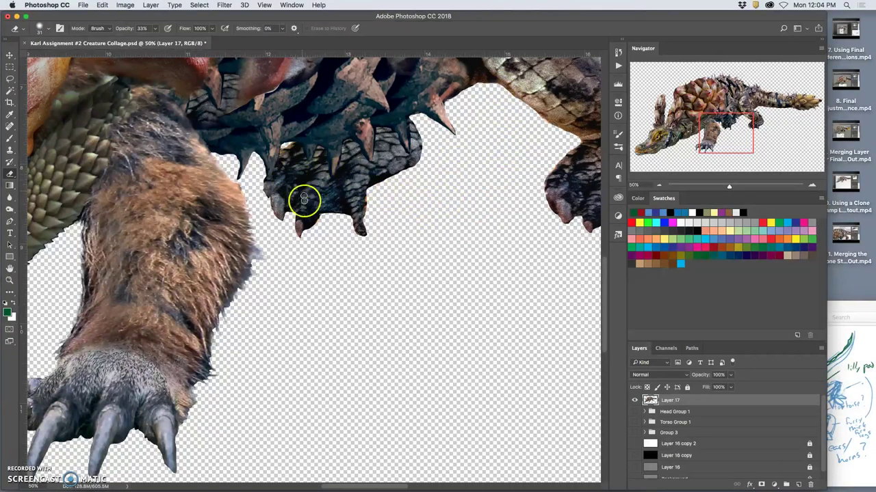
scroll(313, 209, "down", 1)
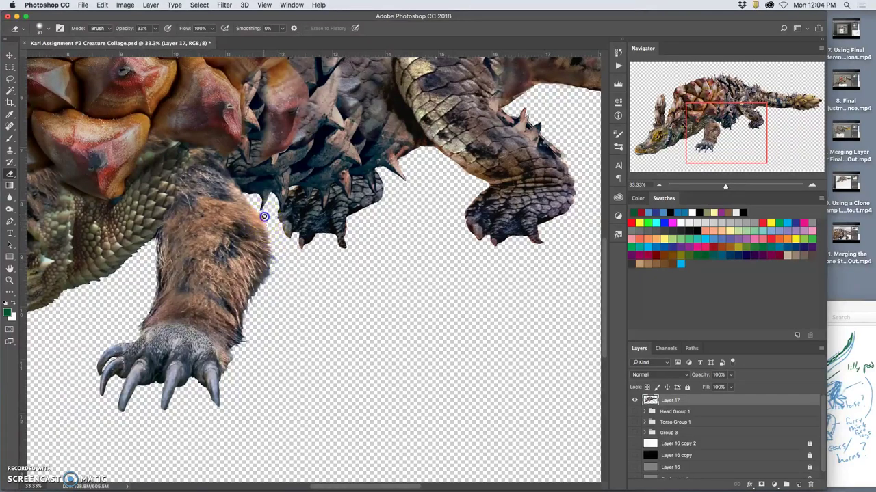
Save the document with the merged and cleaned creature layer.
key("super+minus")
key("super+minus")
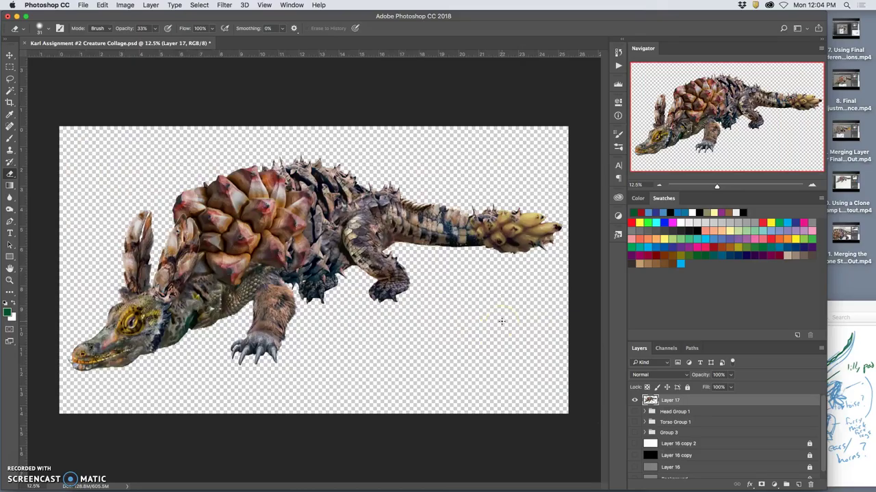
key("super+s")
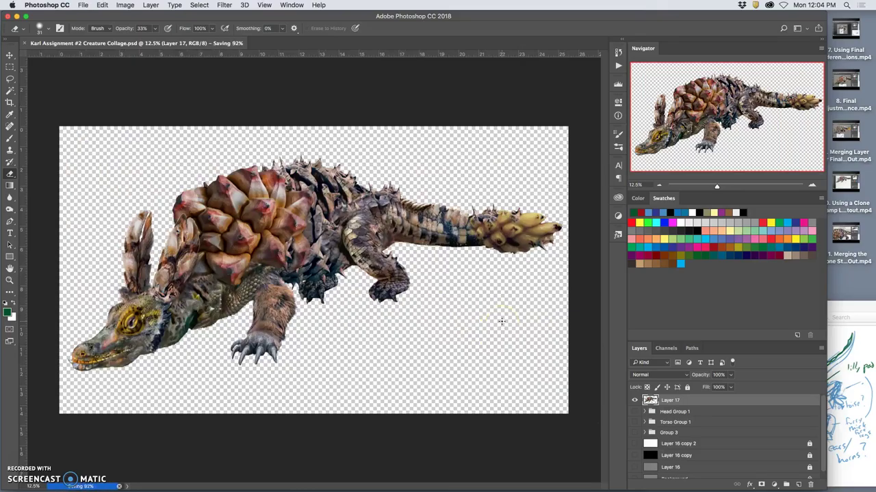
left_click(84, 5)
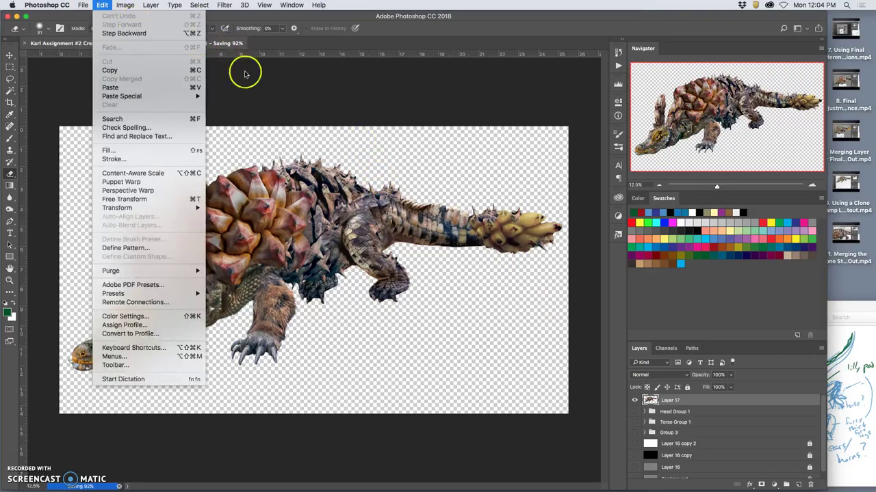
left_click(244, 73)
Show and expand Head Group 1 to review its original layers, then hide and collapse the group again.
left_click(635, 412)
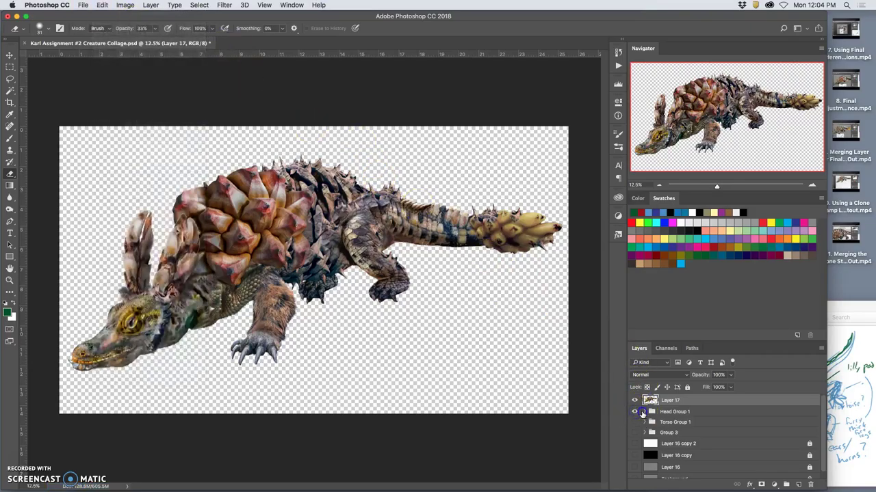
left_click_drag(644, 414, 643, 414)
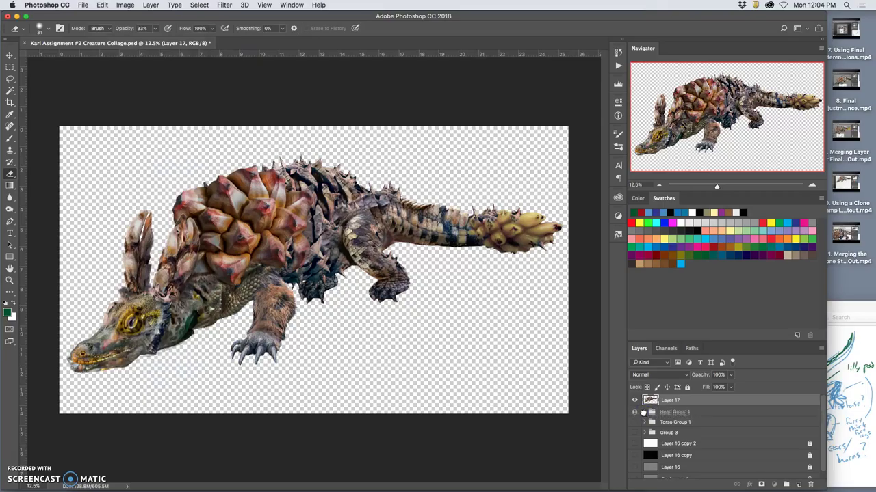
left_click(643, 413)
scroll(663, 432, "down", 1)
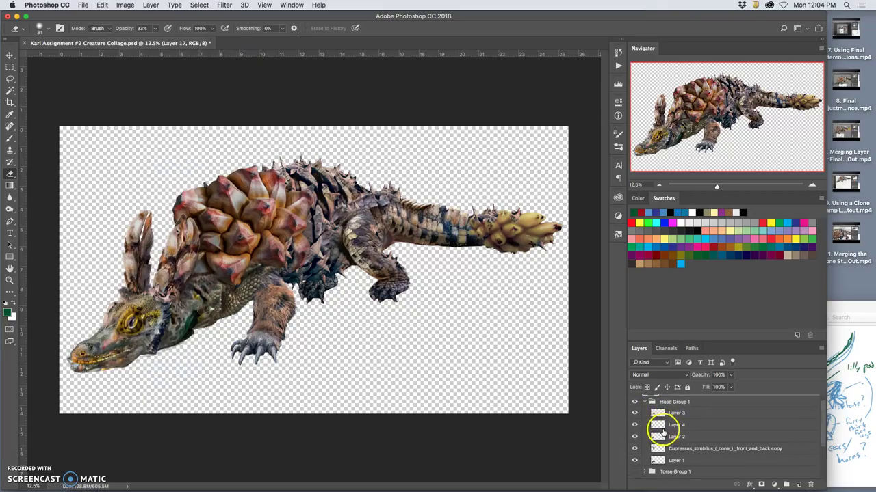
scroll(663, 431, "up", 1)
left_click(635, 410)
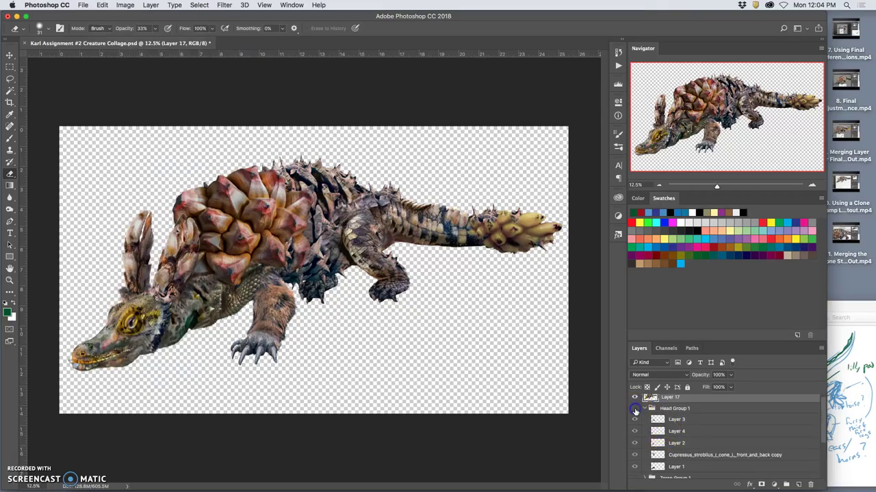
left_click(635, 410)
left_click(635, 411)
left_click(643, 409)
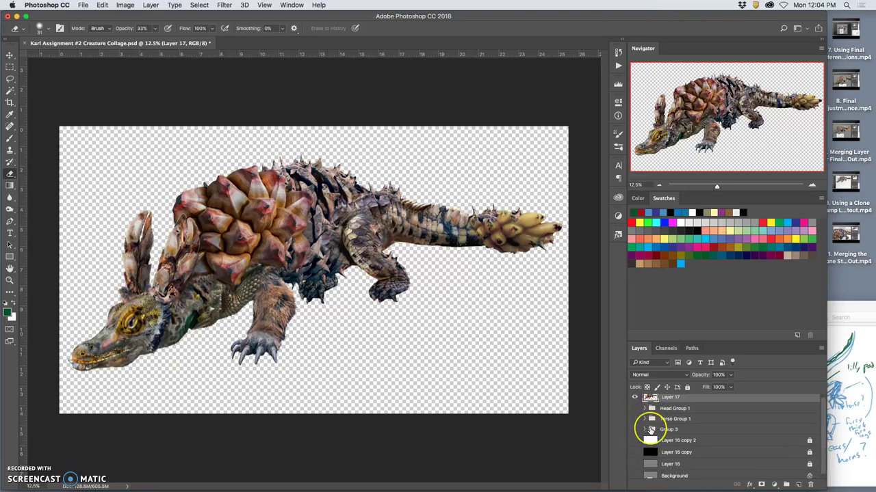
scroll(649, 429, "down", 1)
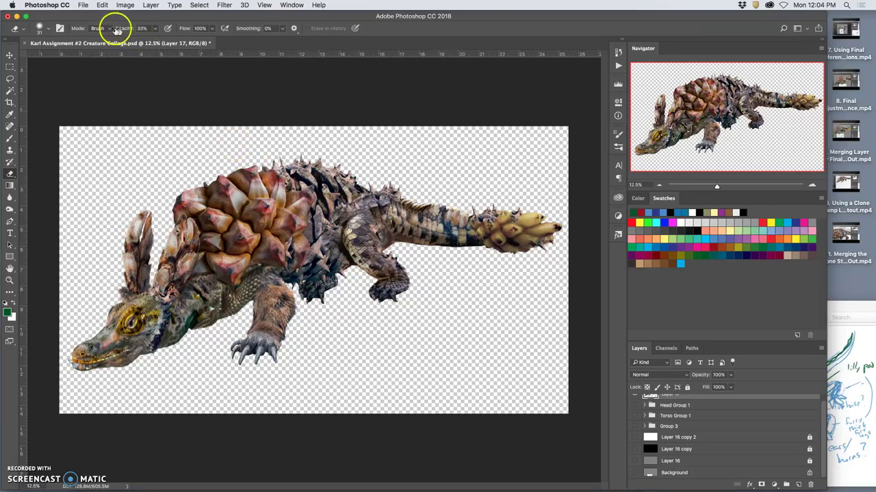
Save a PNG copy of the creature collage to the Desktop, using the large file size (fastest saving) option.
left_click(83, 5)
left_click(99, 99)
key("super+shift+s")
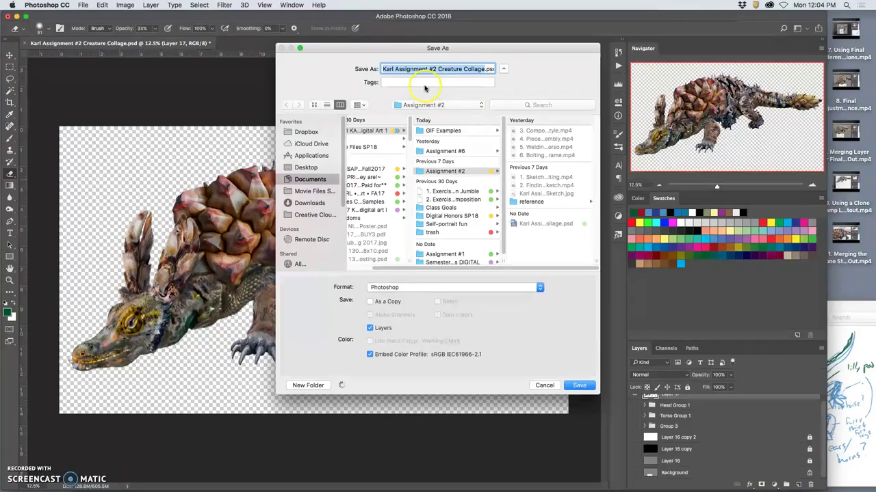
key("super+d")
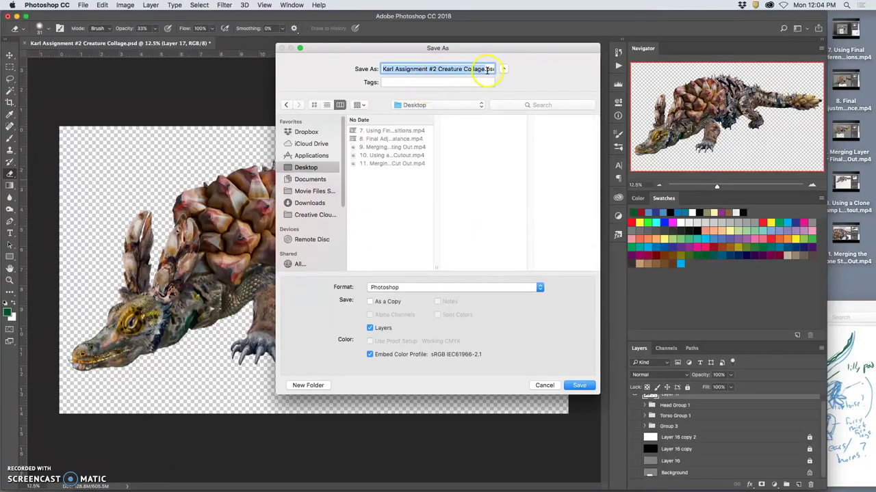
left_click(414, 288)
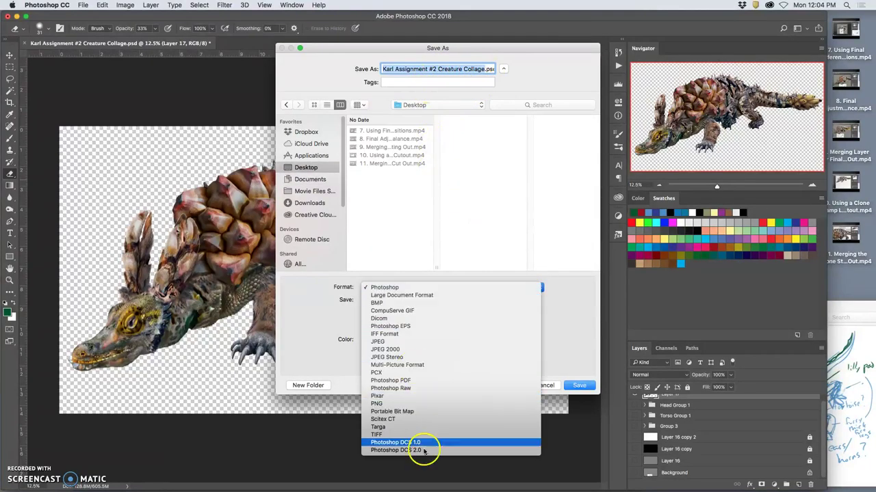
left_click(430, 409)
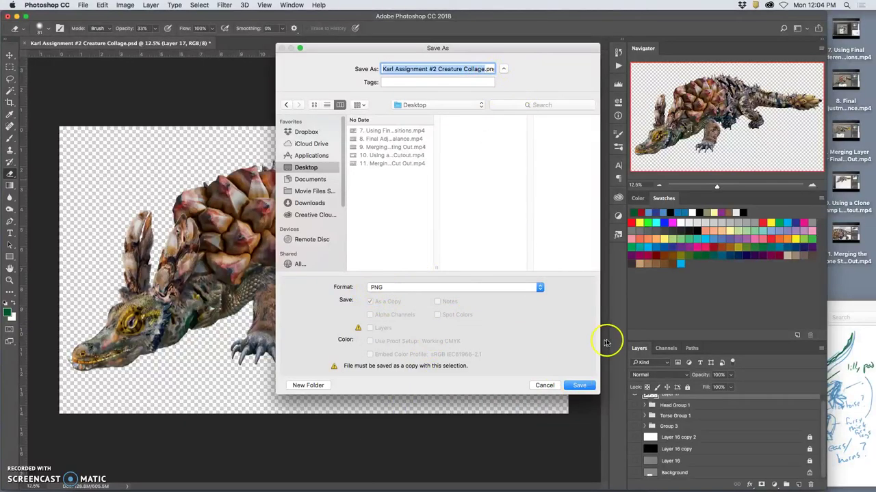
left_click(579, 386)
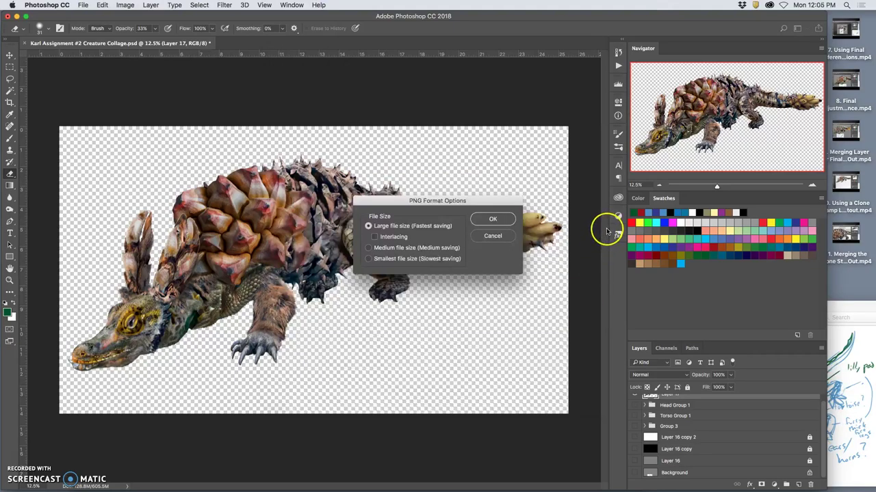
left_click(493, 220)
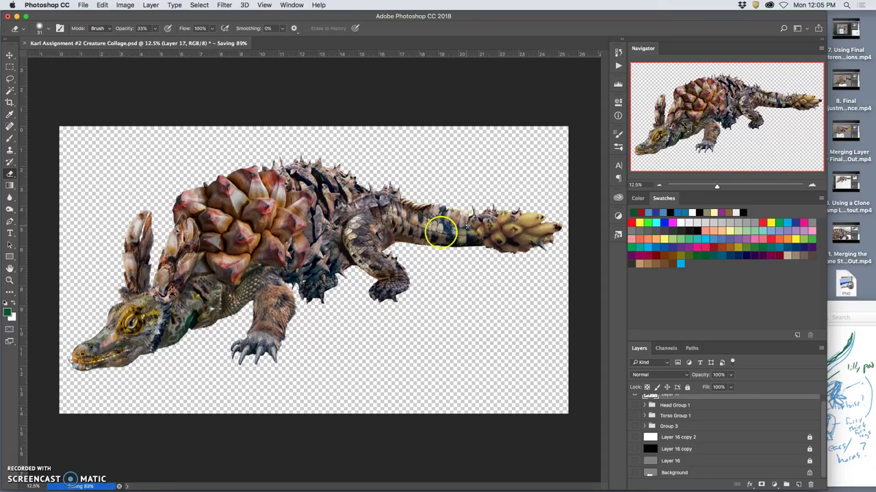
Show the grey Layer 16 backdrop behind the creature to check it, then hide it again.
mouse_move(318, 487)
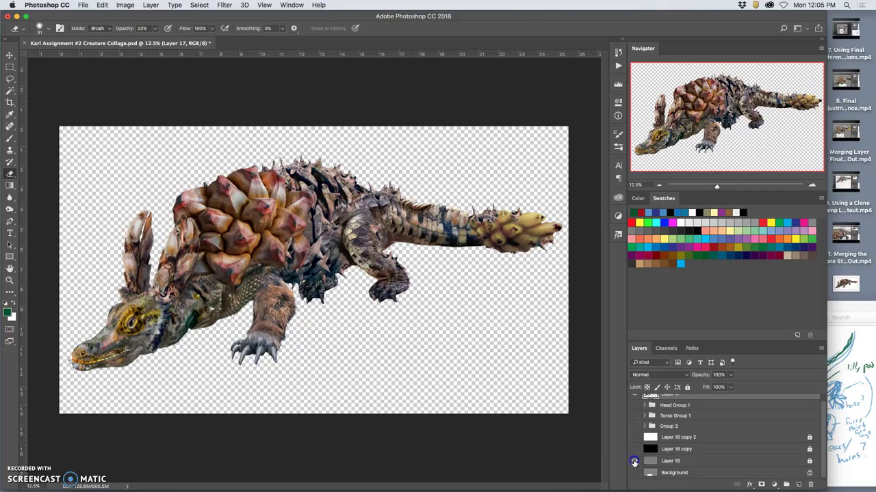
left_click(635, 462)
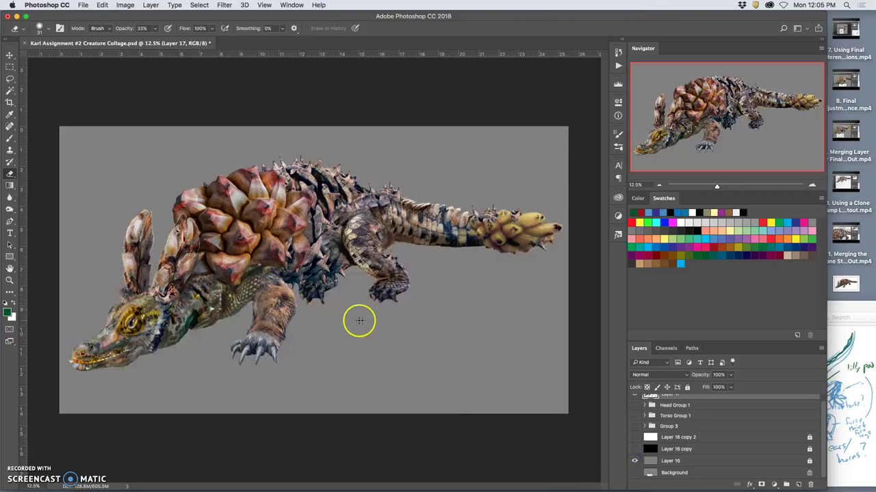
left_click(634, 461)
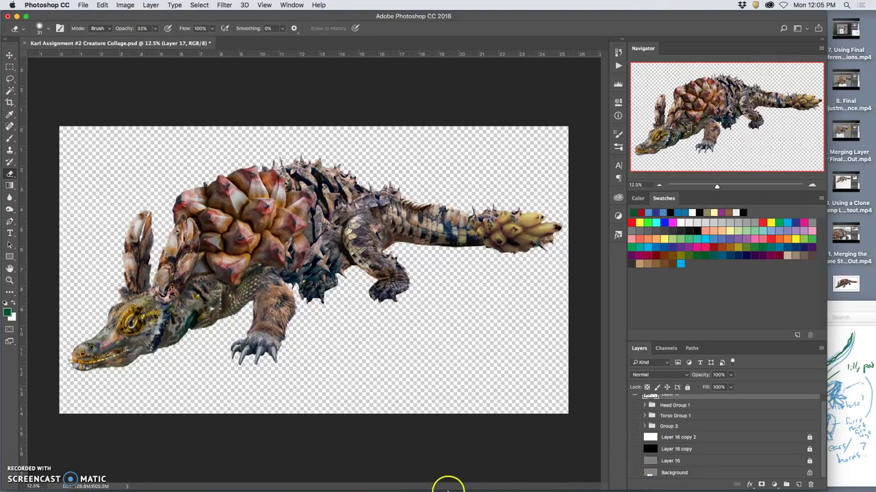
Switch to Chrome and bring up the Photobucket page of the assignment's creature sketch.
mouse_move(448, 487)
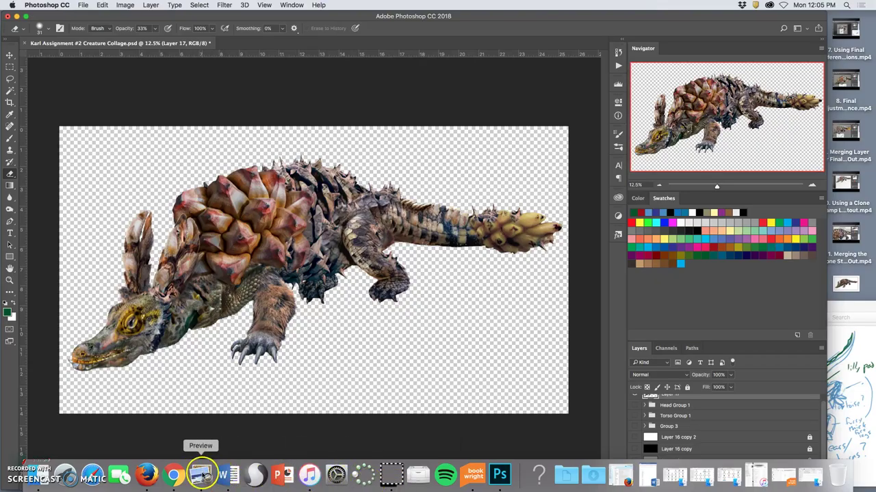
left_click(174, 476)
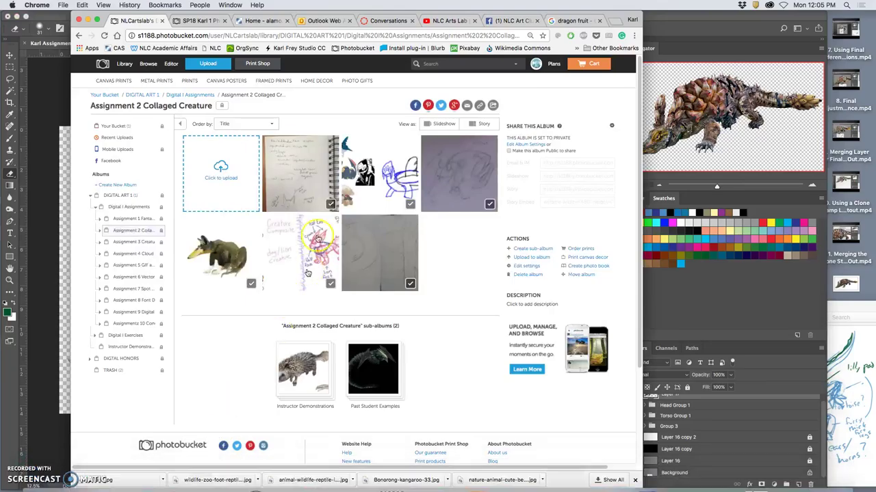
left_click(206, 21)
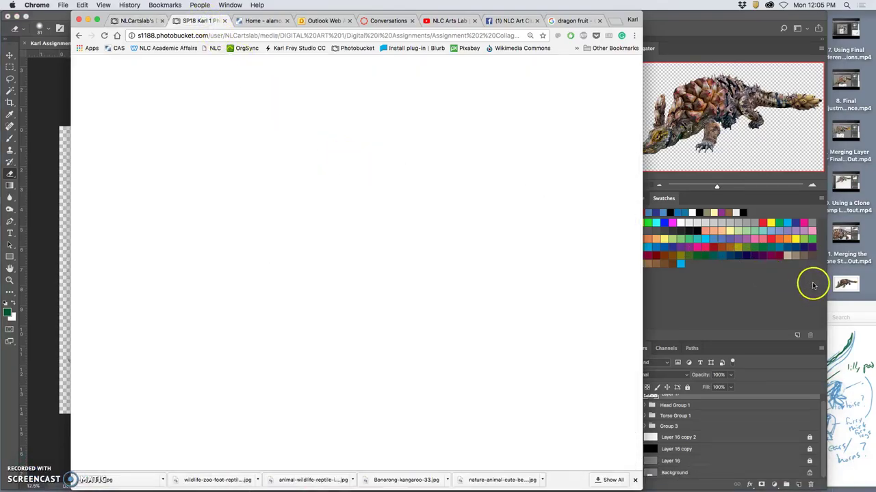
Open the exported creature collage PNG from the Desktop in Preview and display it at actual size.
key("F11")
double_click(852, 291)
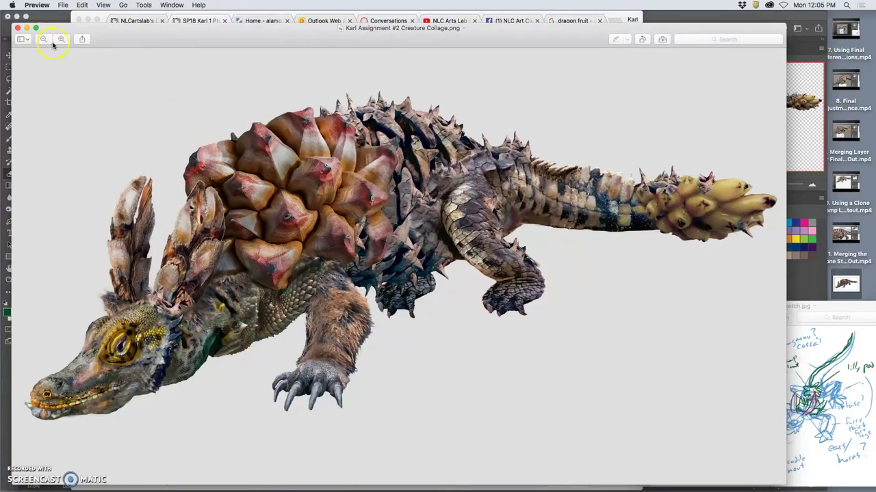
left_click(113, 7)
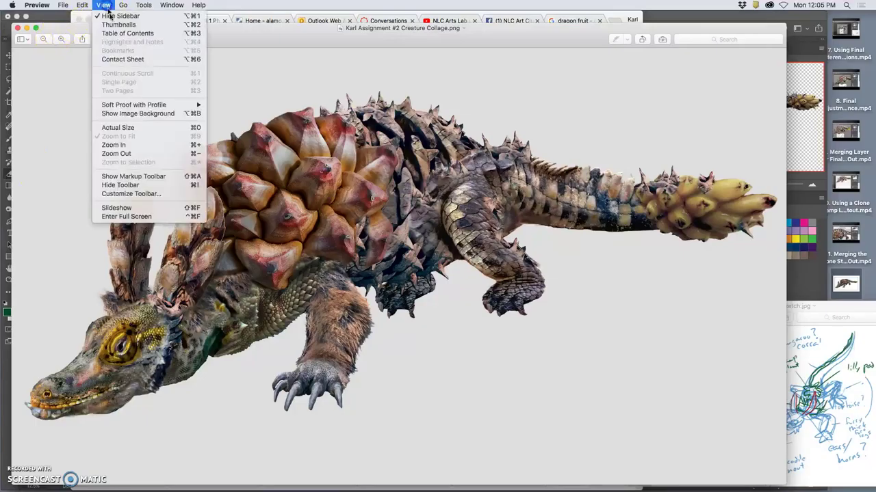
left_click(121, 124)
Examine the exported PNG's edges and blending from the torso spikes past the rear foot to the tail tip, then close the image.
scroll(242, 147, "up", 5)
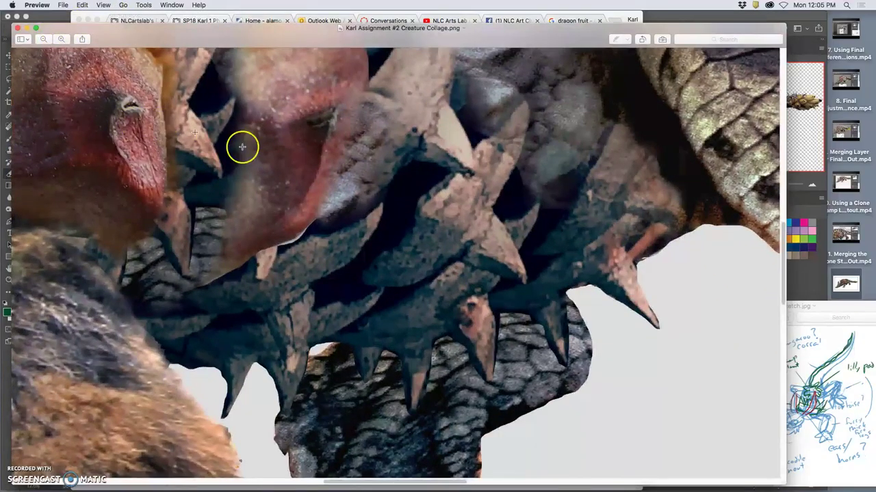
scroll(449, 171, "right", 3)
scroll(450, 170, "up", 3)
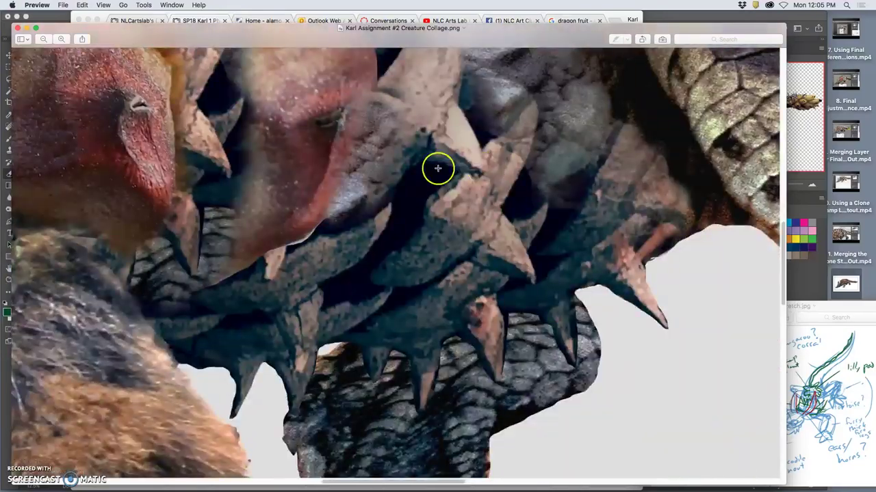
scroll(441, 166, "left", 5)
scroll(428, 197, "right", 10)
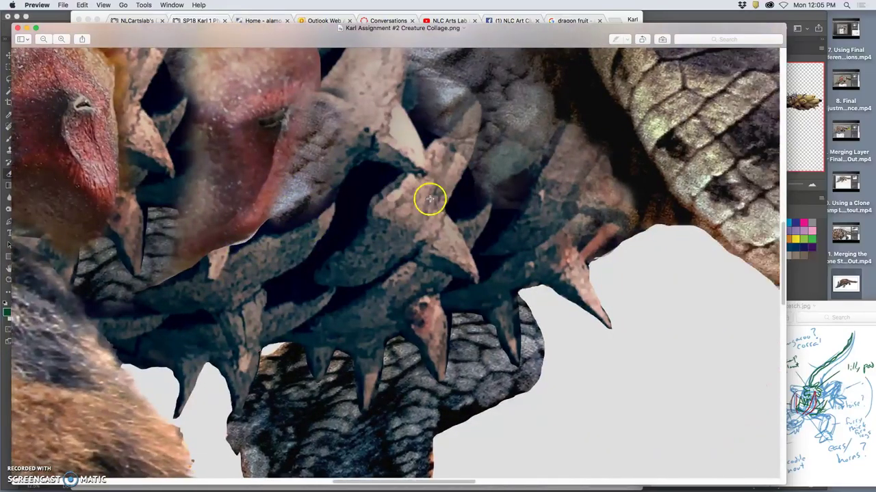
scroll(427, 196, "down", 5)
scroll(553, 166, "up", 5)
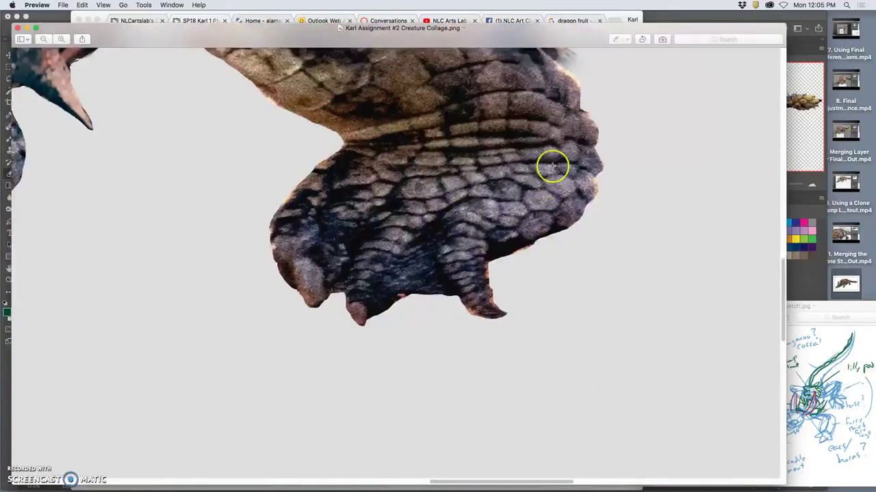
scroll(553, 148, "right", 8)
scroll(549, 150, "right", 10)
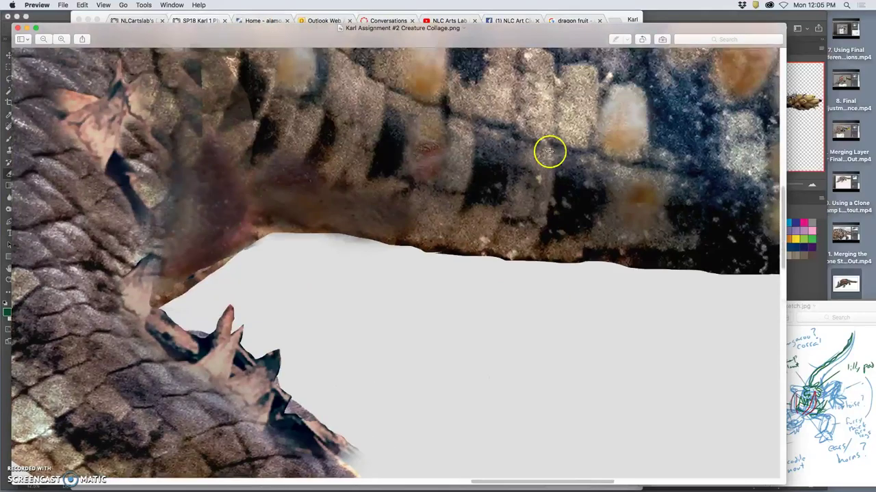
scroll(544, 151, "up", 5)
scroll(543, 151, "right", 5)
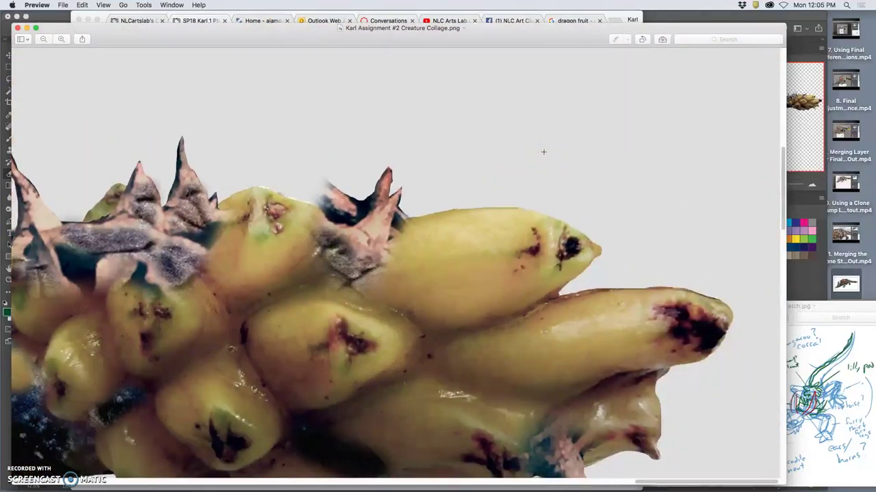
scroll(534, 147, "down", 5)
scroll(530, 144, "left", 5)
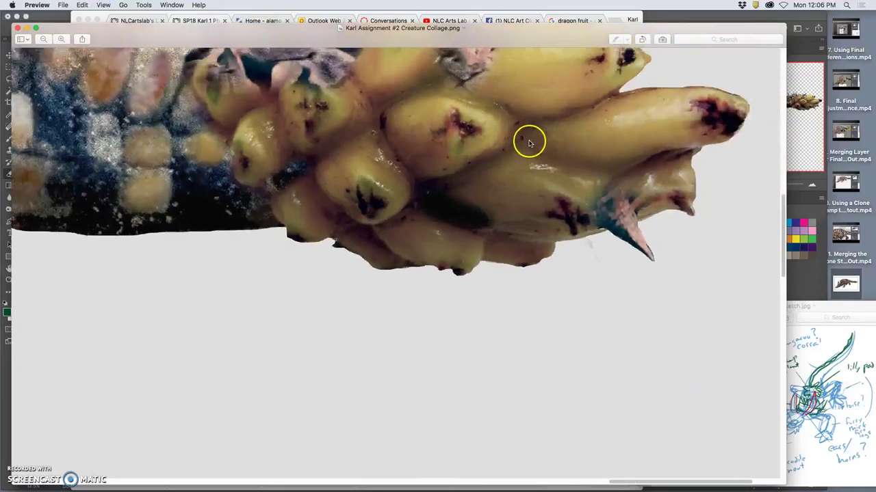
scroll(529, 141, "down", 10)
scroll(526, 142, "down", 2)
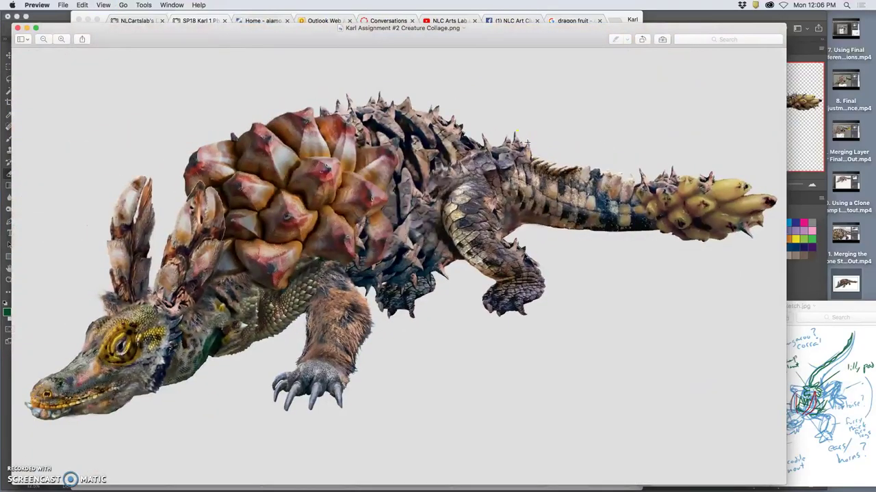
left_click(18, 28)
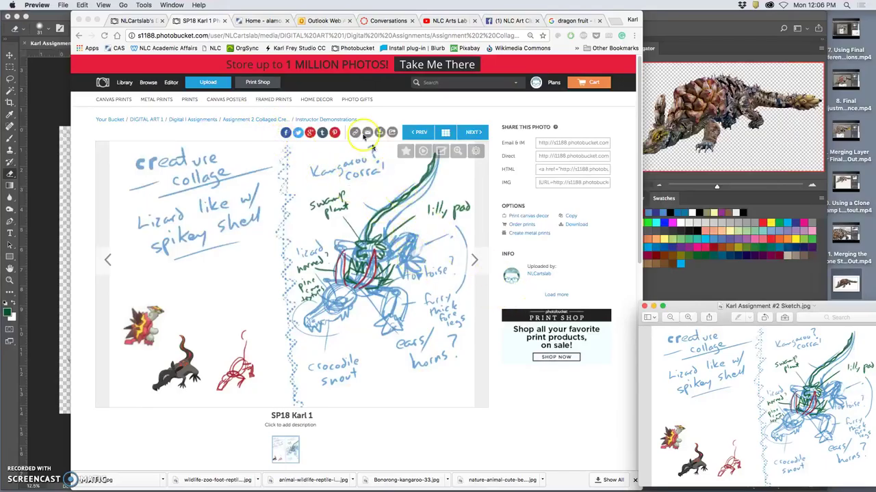
Open the Instructor Demonstrations album on Photobucket and upload the creature collage PNG from the Desktop.
left_click(320, 119)
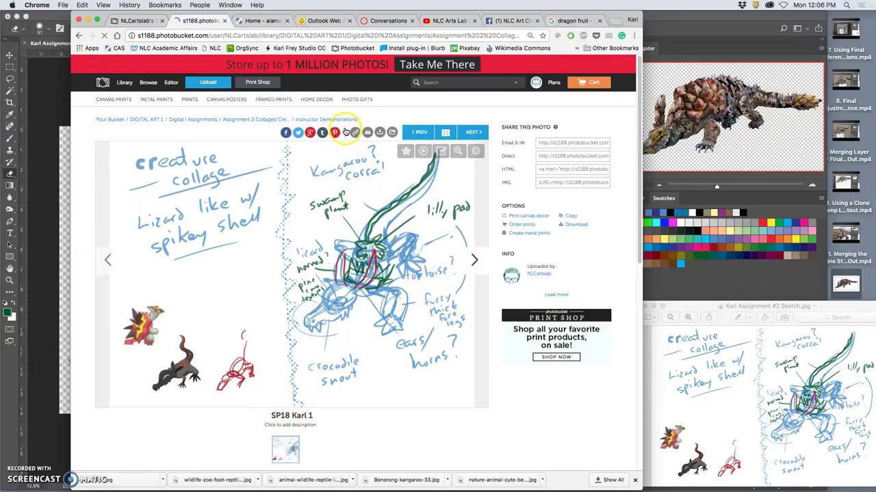
left_click(342, 120)
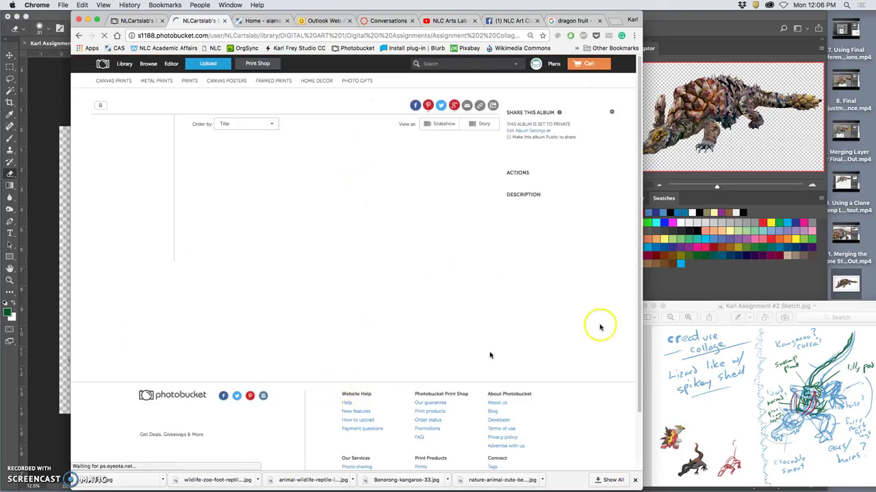
left_click_drag(850, 283, 253, 190)
scroll(409, 264, "down", 5)
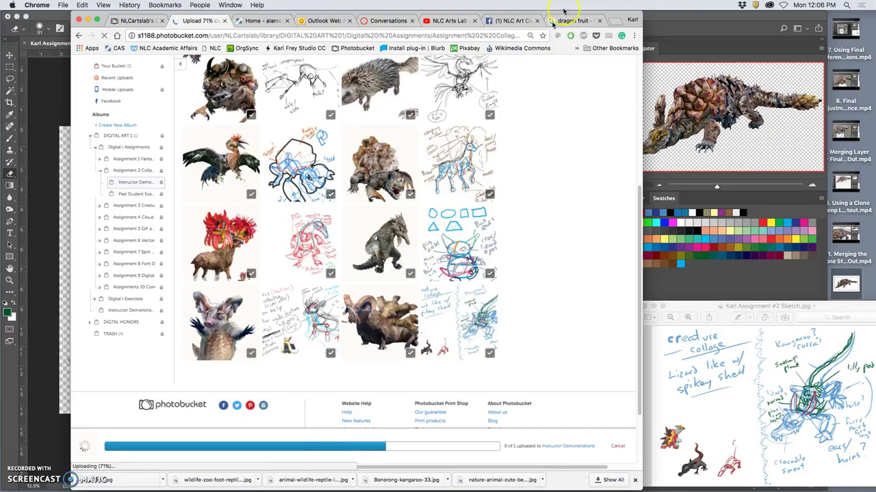
Switch to Photoshop during the upload and move its window down to uncover the browser.
left_click(690, 17)
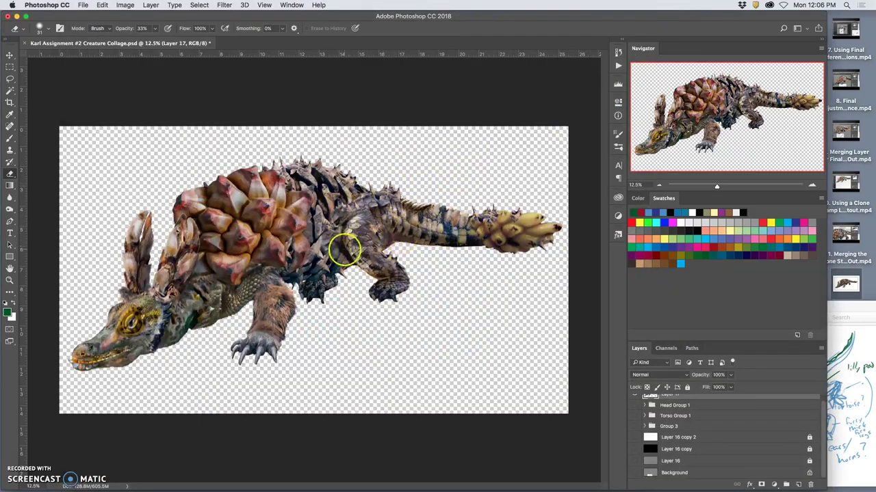
mouse_move(358, 261)
left_mouse_down()
mouse_move(363, 250)
mouse_move(378, 255)
left_mouse_up()
left_click_drag(287, 18, 310, 93)
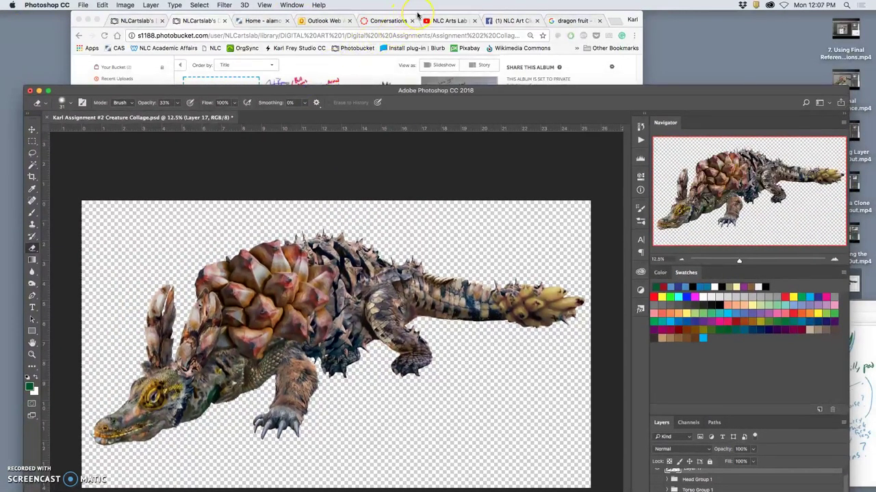
Return to Chrome and open the uploaded creature collage image from page 2 of the Instructor Demonstrations album.
left_click(417, 14)
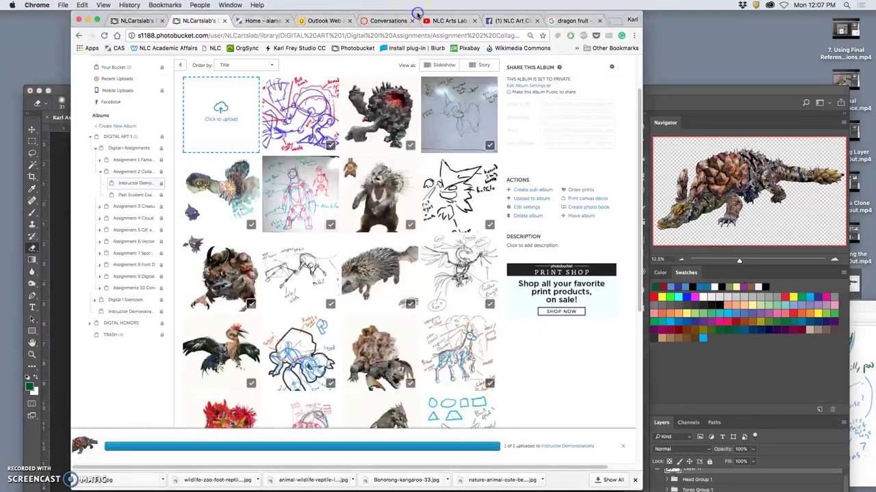
scroll(445, 206, "down", 5)
scroll(440, 233, "down", 3)
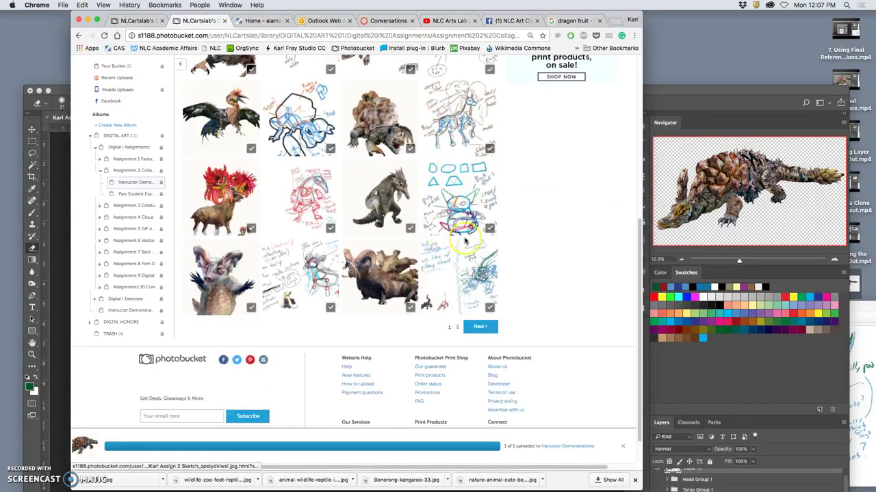
left_click(460, 327)
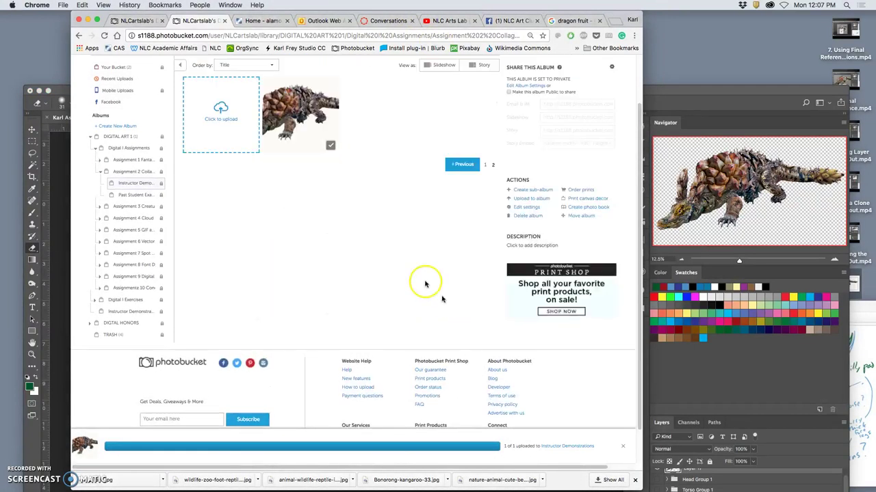
left_click(306, 125)
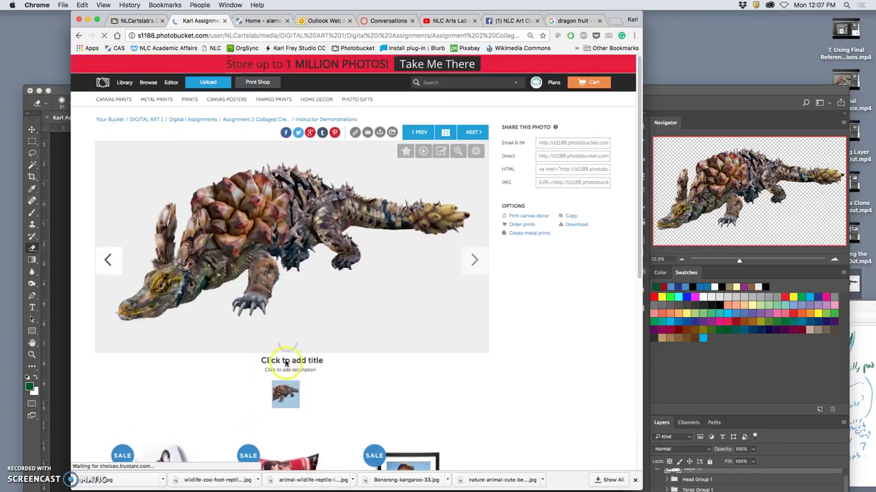
Title the uploaded image with SP18, the artist's first name and the number 2, and save the title.
left_click(286, 366)
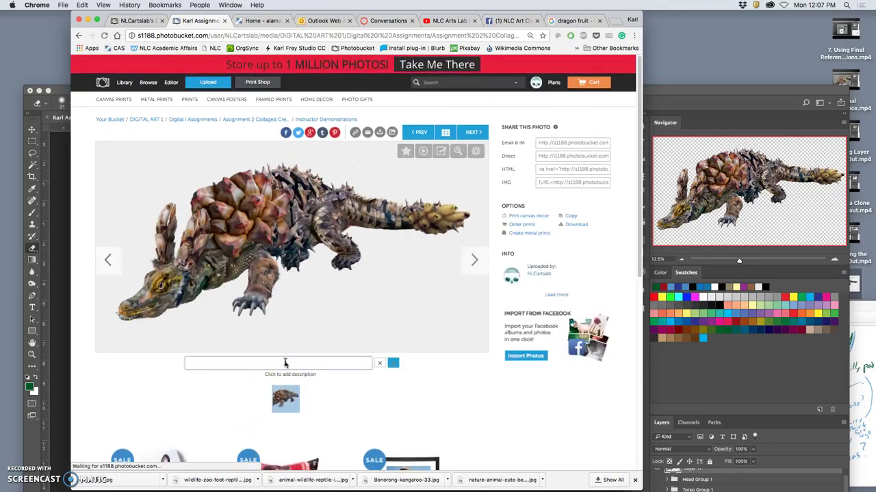
type("SP18")
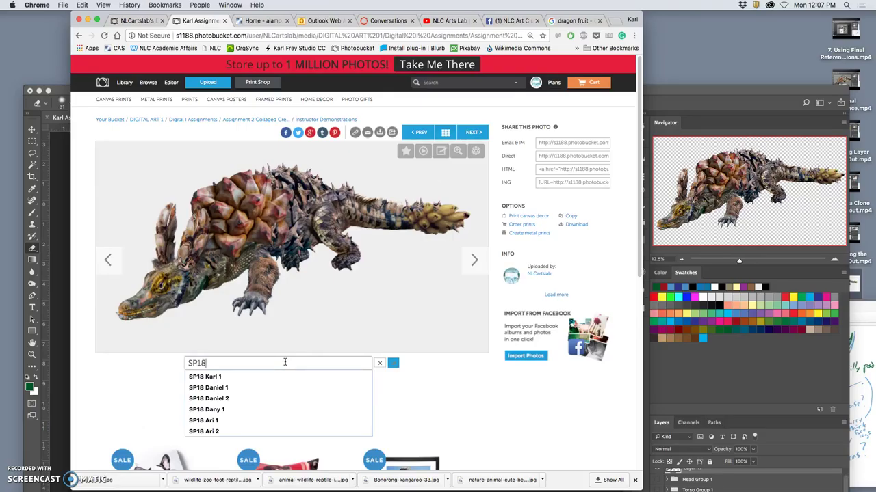
type(" Karl")
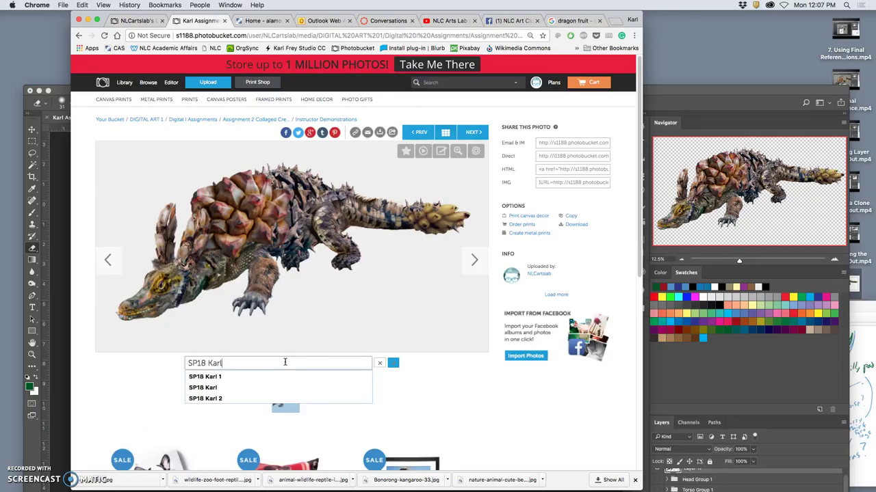
type(" 2")
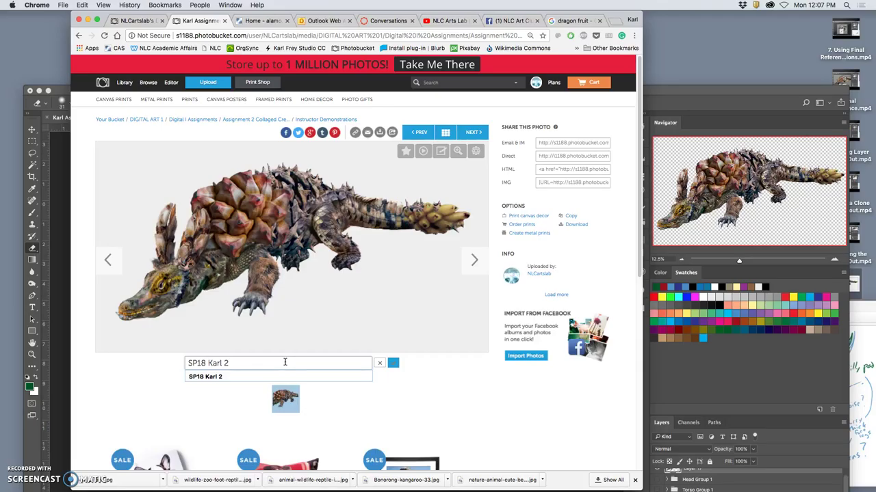
left_click(392, 363)
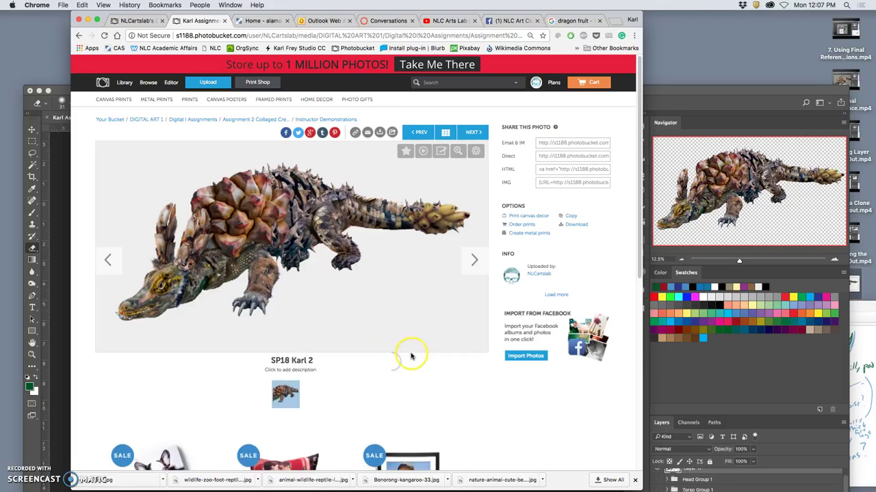